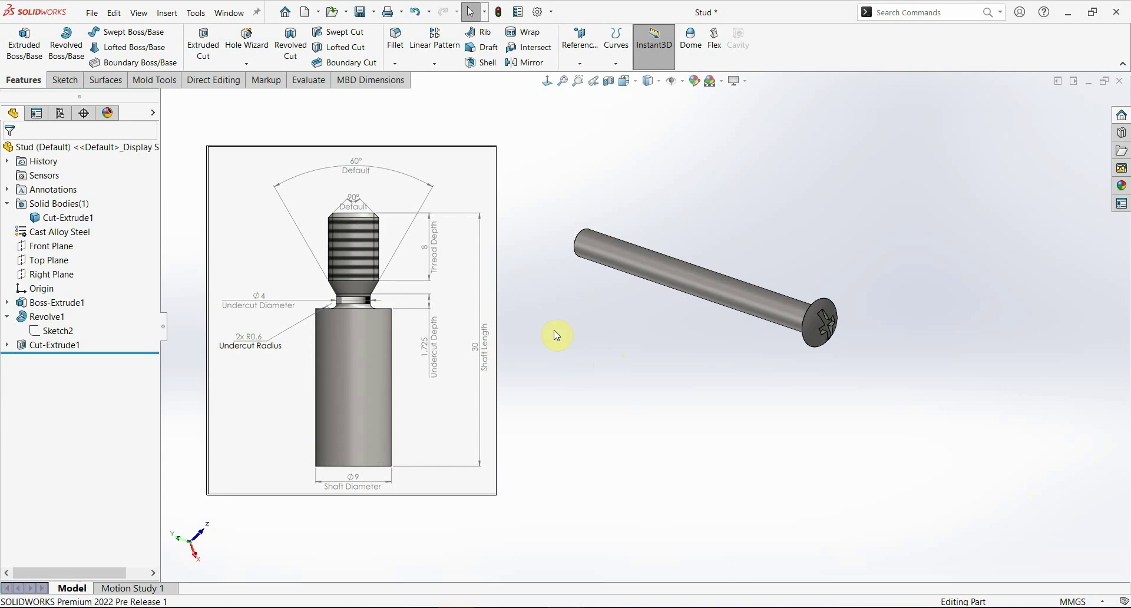
- Launch the Stud Wizard from the Hole Wizard dropdown on the Features tab
{"action": "left_click", "coordinate": [254, 66]}
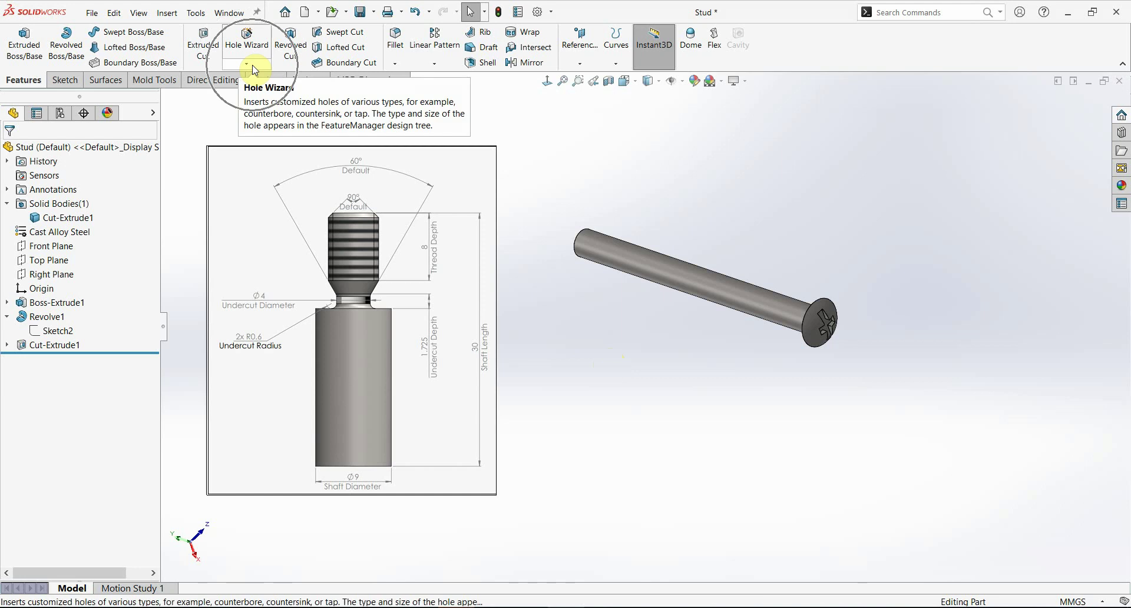
{"action": "left_click", "coordinate": [253, 66]}
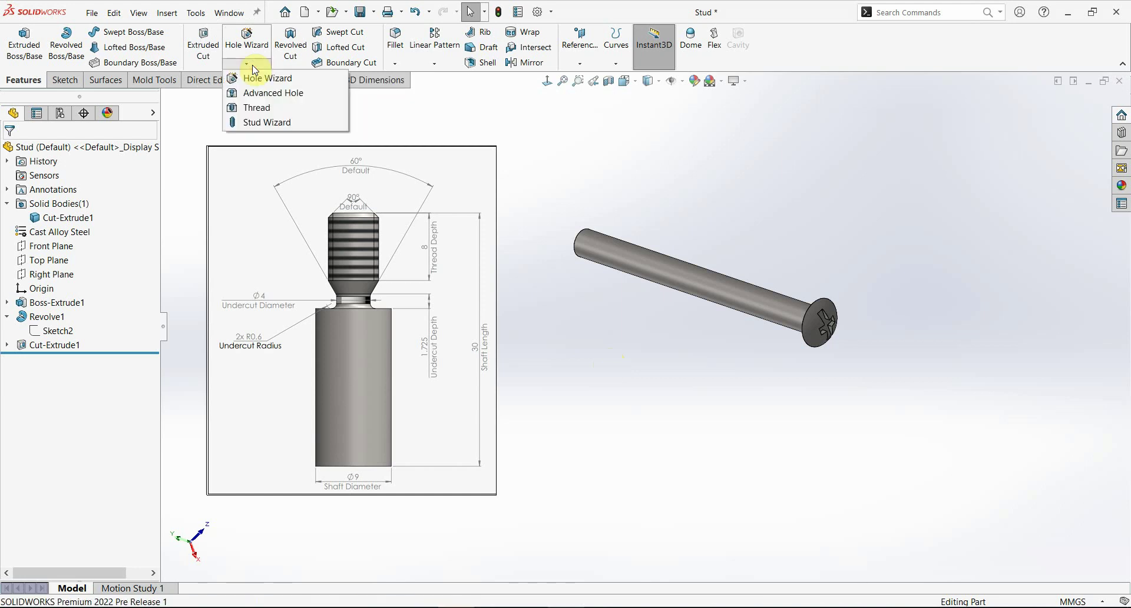
{"action": "left_click", "coordinate": [264, 124]}
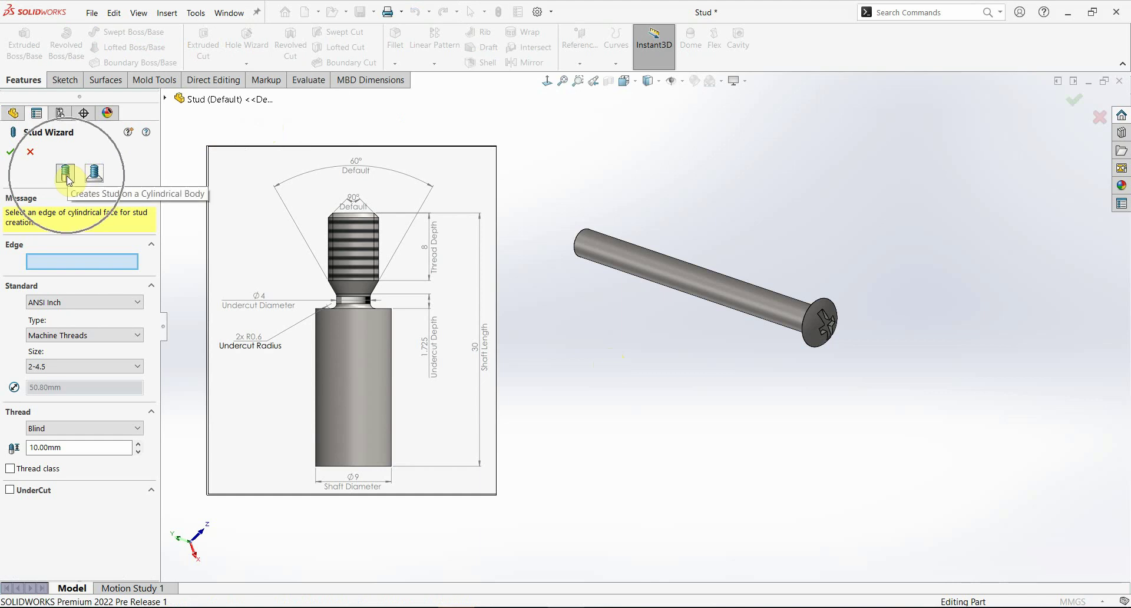
- Keep Stud on a Cylindrical Body and select the shaft's top edge, previewing a 5/16-18 thread
{"action": "mouse_move", "coordinate": [591, 229]}
{"action": "middle_mouse_down"}
{"action": "mouse_move", "coordinate": [720, 240]}
{"action": "mouse_move", "coordinate": [778, 175]}
{"action": "middle_mouse_up"}
{"action": "scroll", "coordinate": [715, 202], "scroll_direction": "down", "scroll_amount": 3}
{"action": "mouse_move", "coordinate": [714, 202]}
{"action": "middle_mouse_down"}
{"action": "mouse_move", "coordinate": [721, 221]}
{"action": "mouse_move", "coordinate": [807, 246]}
{"action": "middle_mouse_up"}
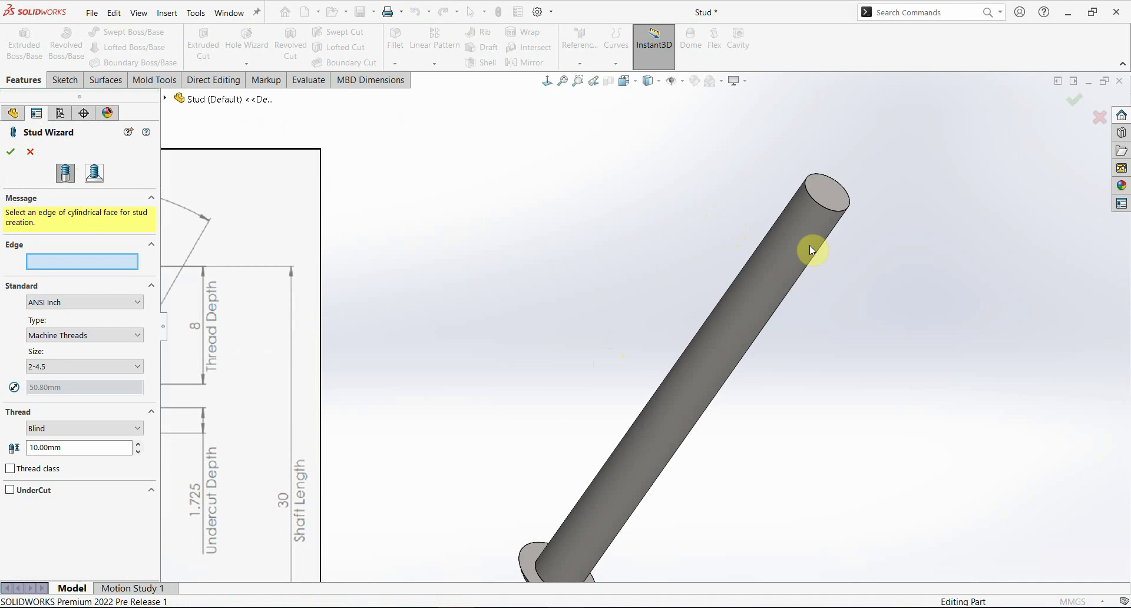
{"action": "scroll", "coordinate": [807, 230], "scroll_direction": "down", "scroll_amount": 2}
{"action": "scroll", "coordinate": [803, 226], "scroll_direction": "down", "scroll_amount": 1}
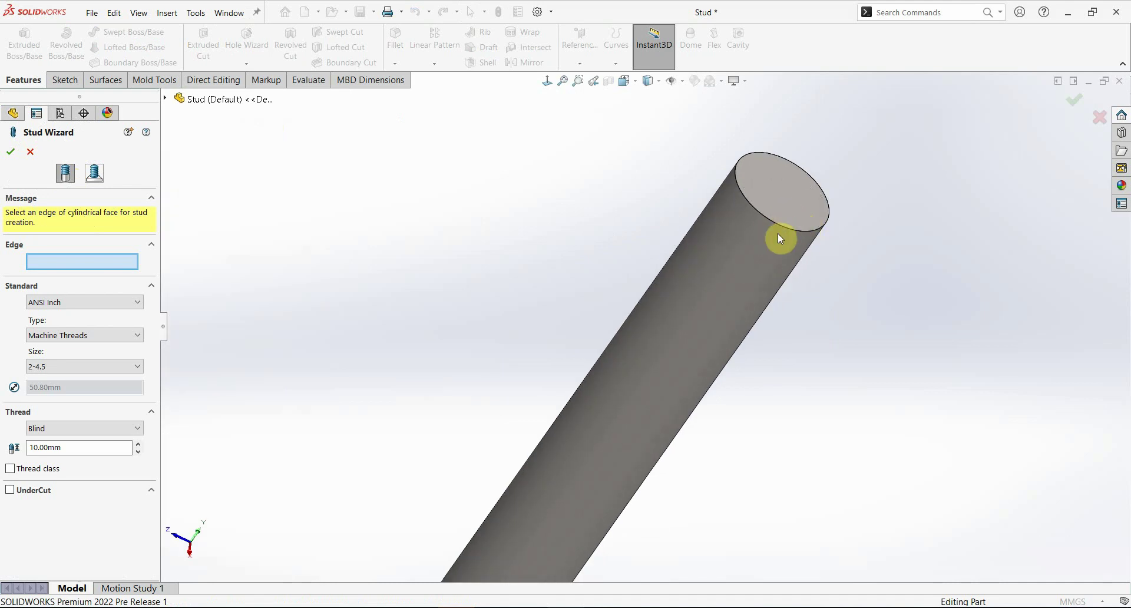
{"action": "left_click", "coordinate": [96, 176]}
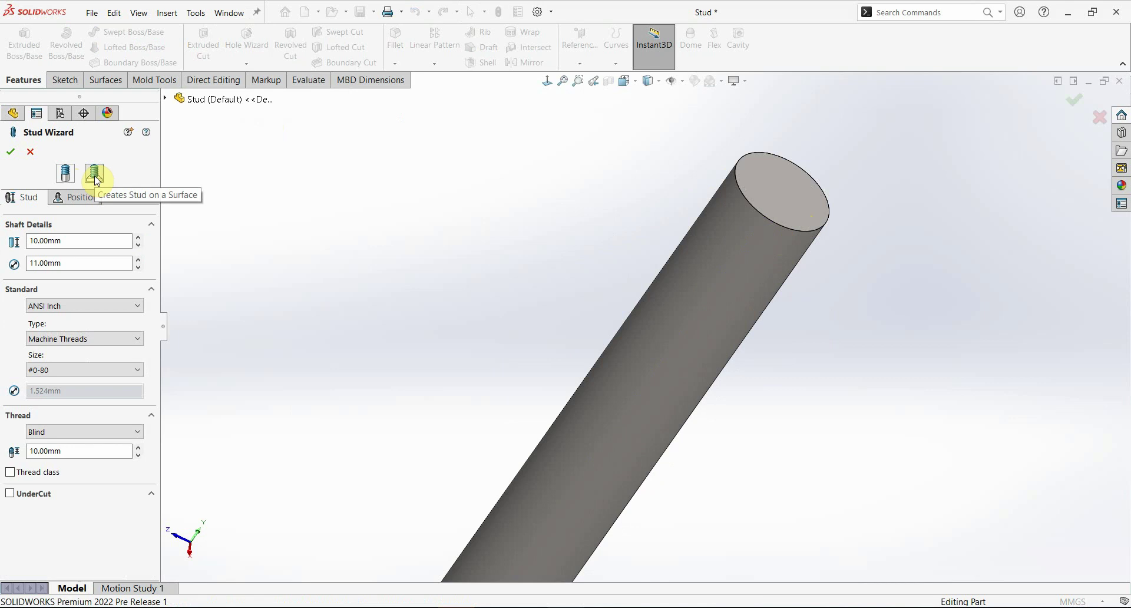
{"action": "left_click", "coordinate": [80, 197]}
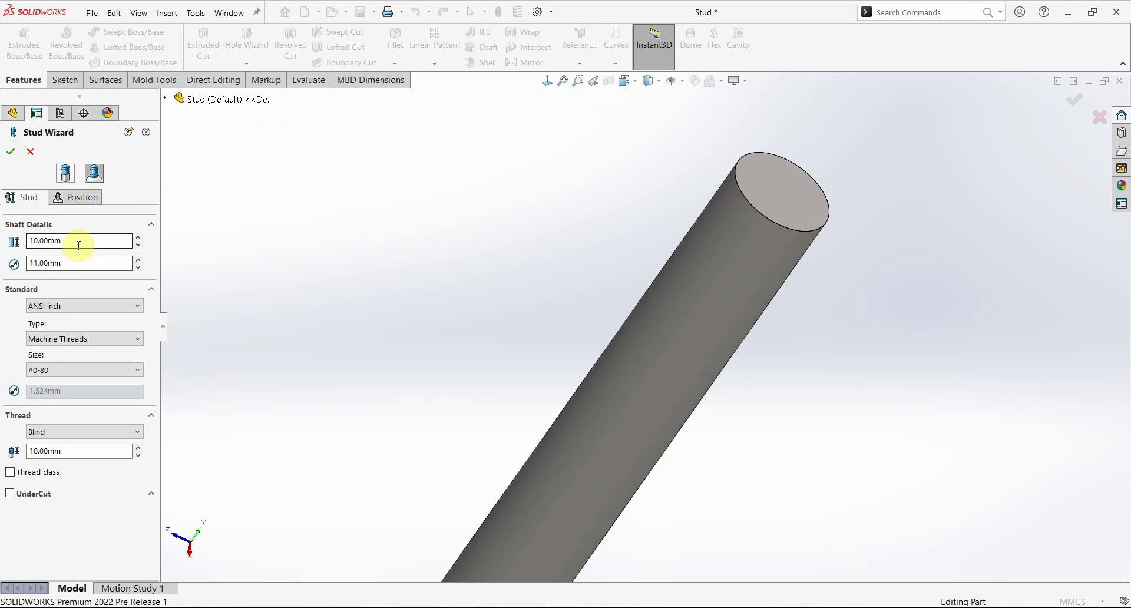
{"action": "left_click", "coordinate": [66, 175]}
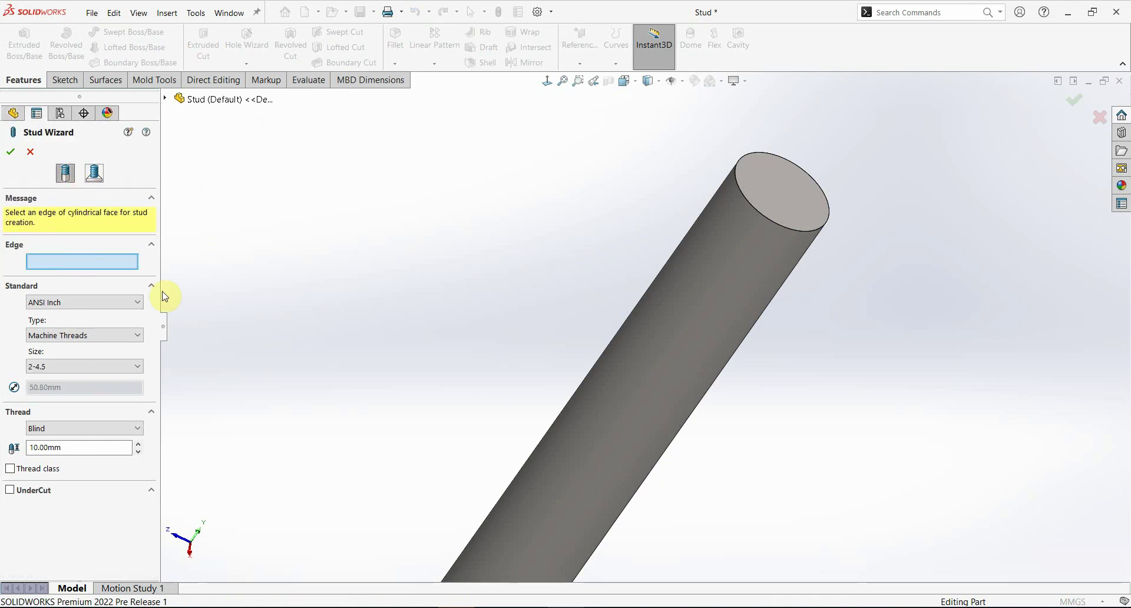
{"action": "left_click", "coordinate": [68, 264]}
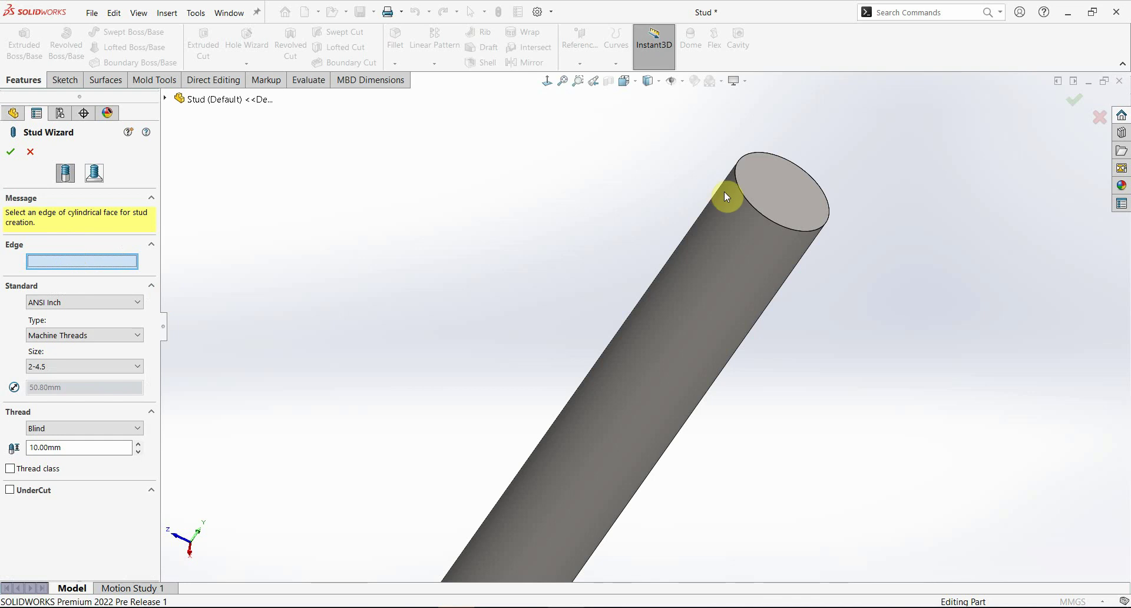
{"action": "left_click", "coordinate": [745, 203]}
{"action": "mouse_move", "coordinate": [830, 234]}
{"action": "middle_mouse_down"}
{"action": "mouse_move", "coordinate": [813, 152]}
{"action": "mouse_move", "coordinate": [842, 271]}
{"action": "middle_mouse_up"}
- Change the thread standard to ANSI Metric, keeping the M8x1.25 size
{"action": "left_click", "coordinate": [790, 277]}
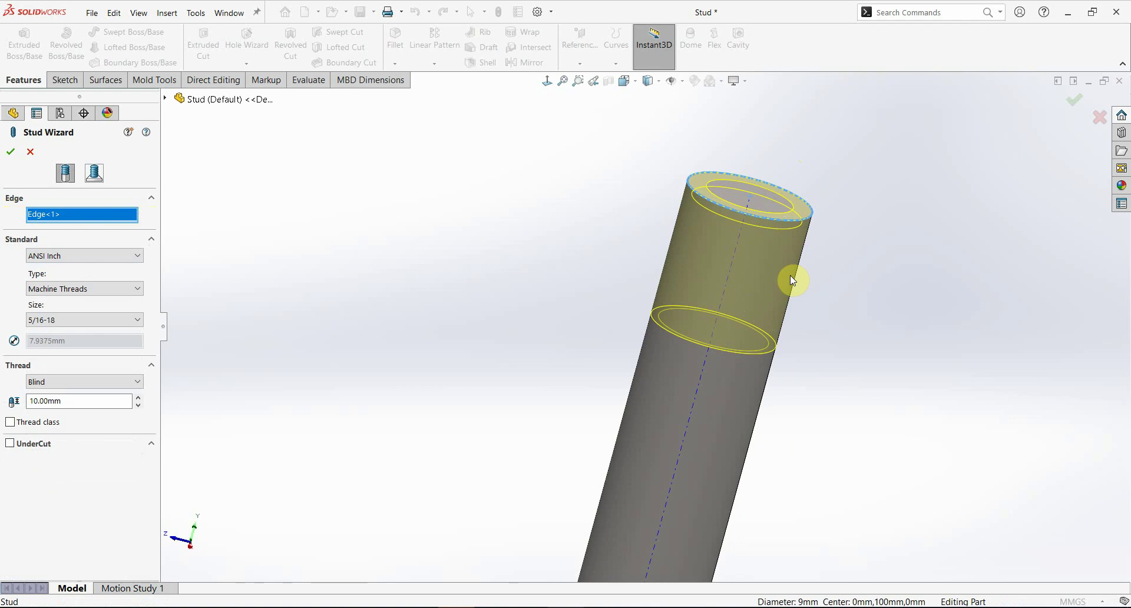
{"action": "left_click", "coordinate": [790, 278]}
{"action": "left_click", "coordinate": [65, 260]}
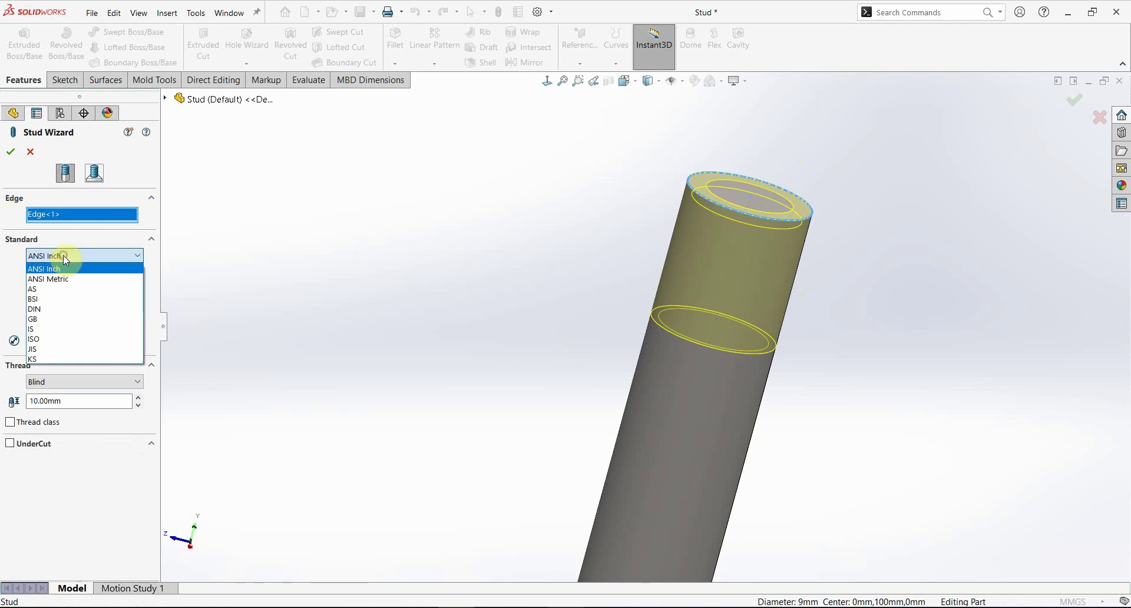
{"action": "left_click", "coordinate": [61, 280]}
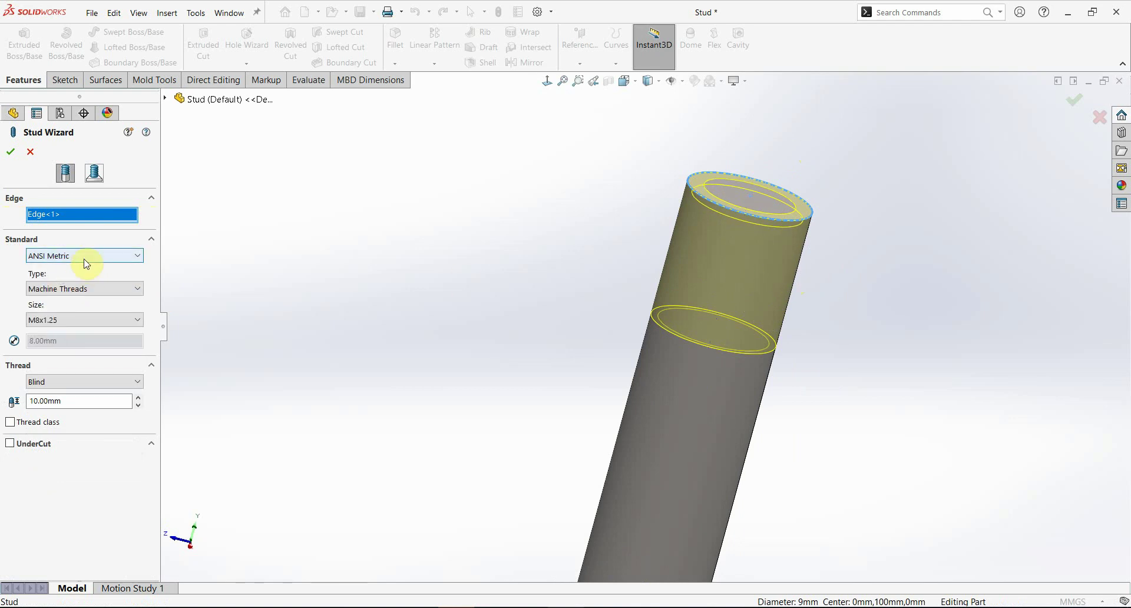
{"action": "left_click", "coordinate": [81, 321]}
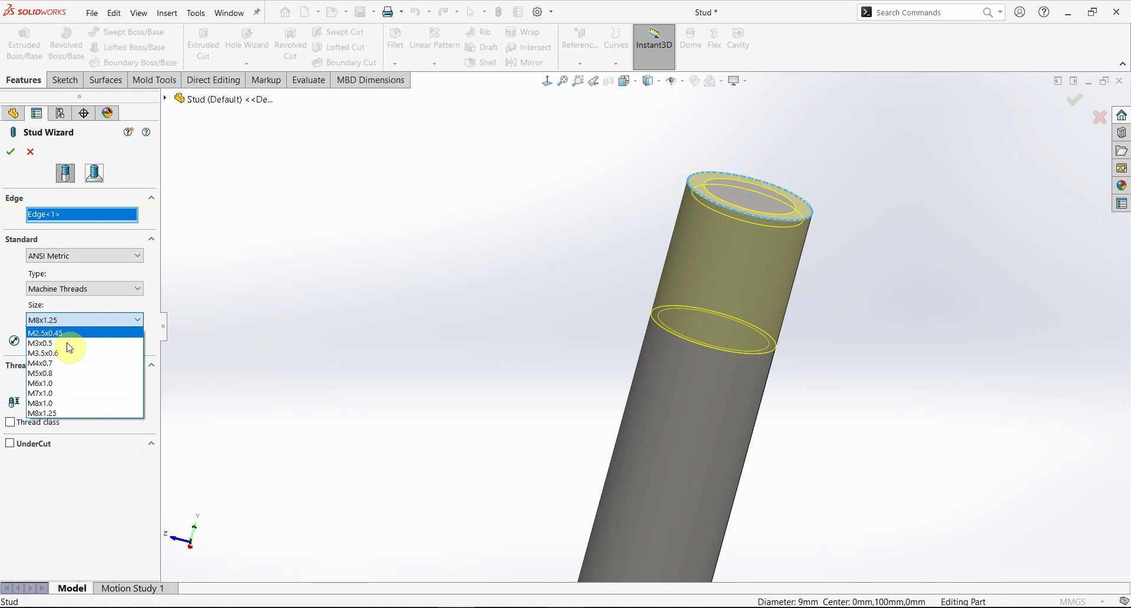
{"action": "left_click", "coordinate": [65, 413]}
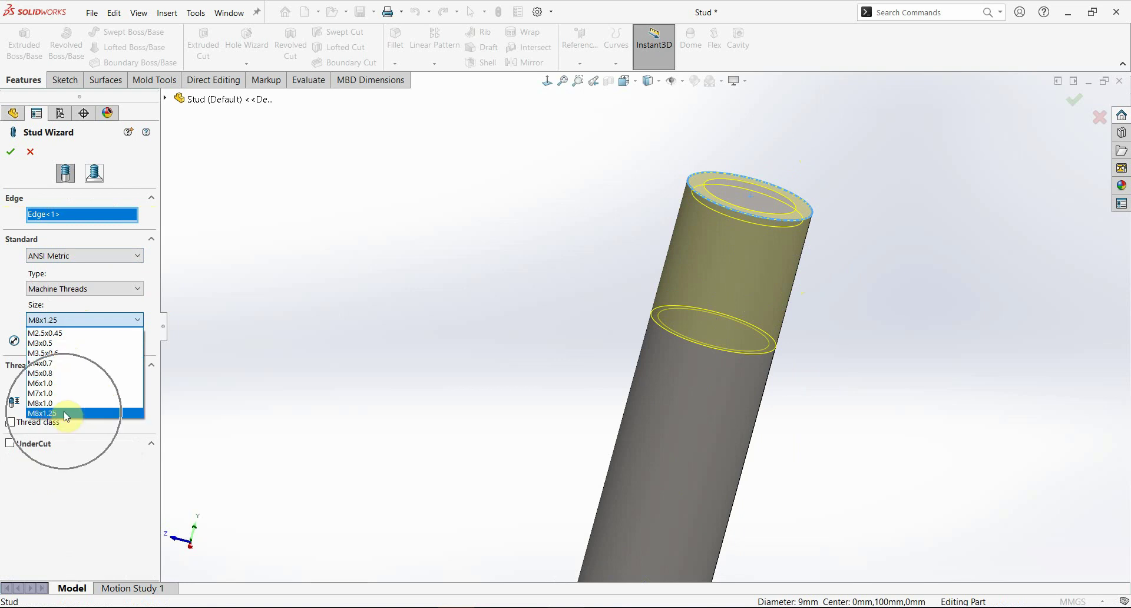
{"action": "left_click", "coordinate": [63, 411]}
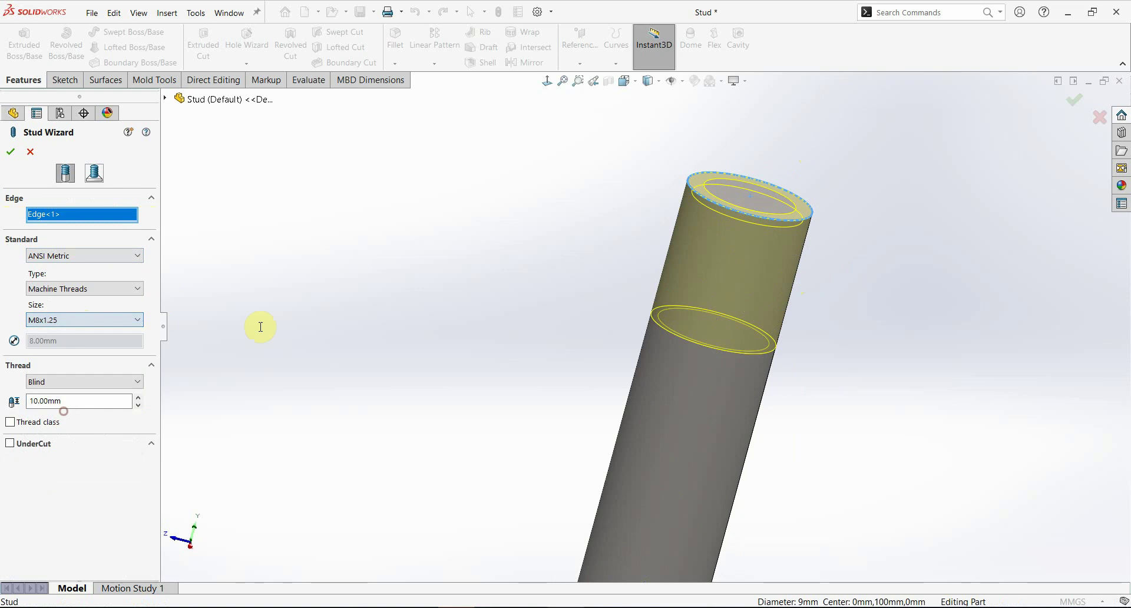
{"action": "left_click", "coordinate": [727, 216]}
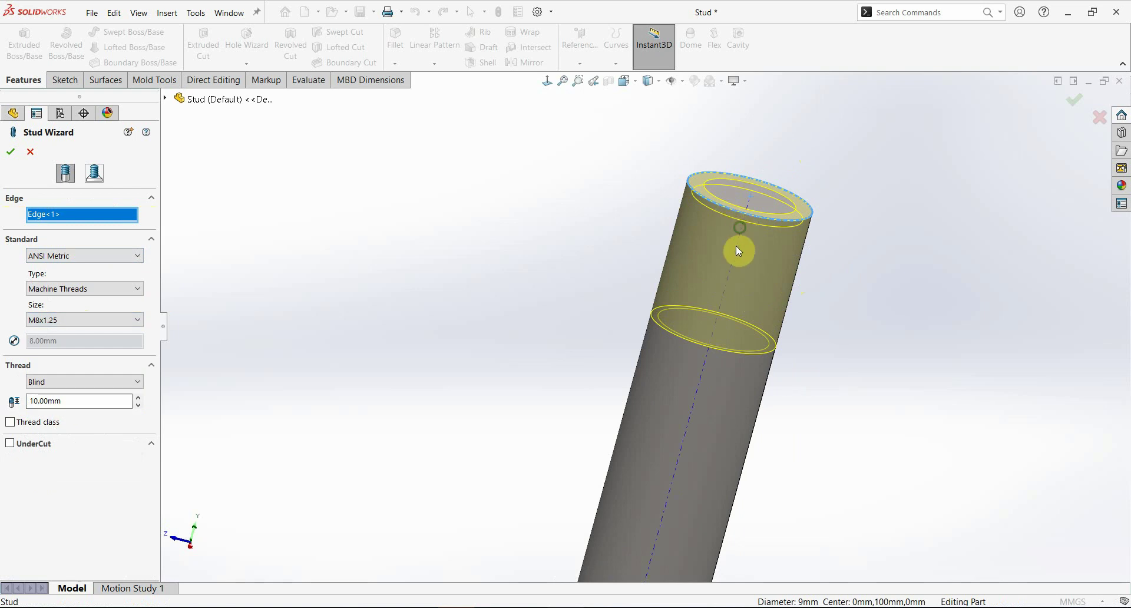
{"action": "middle_click_drag", "start_coordinate": [728, 233], "coordinate": [585, 247]}
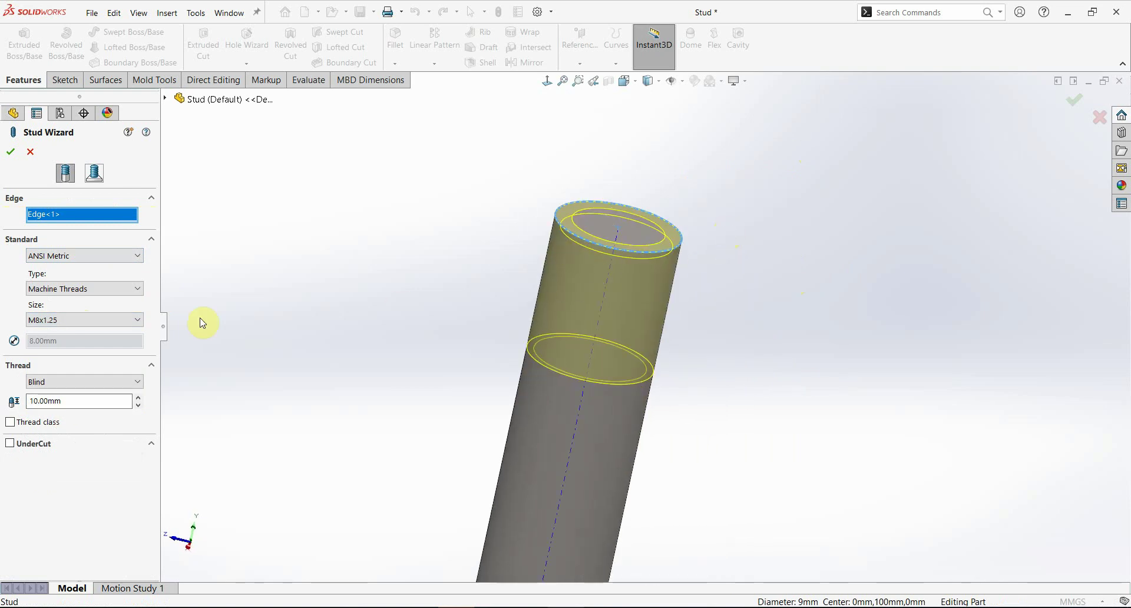
{"action": "left_click", "coordinate": [59, 330]}
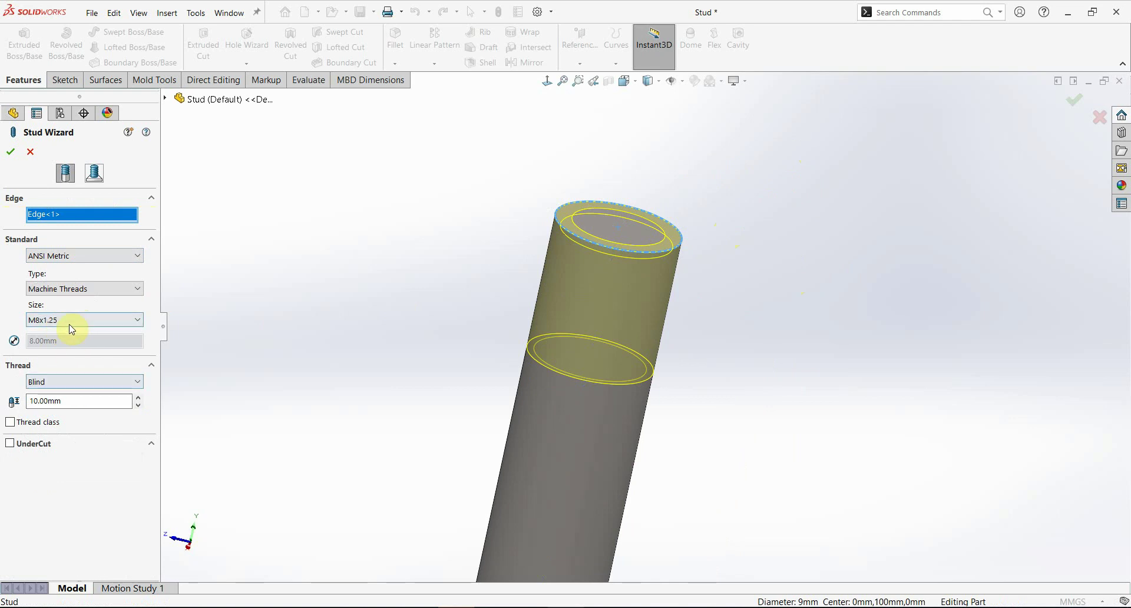
- Set the blind thread depth to 8 mm
{"action": "left_click", "coordinate": [138, 398]}
{"action": "left_click_drag", "start_coordinate": [118, 403], "coordinate": [2, 404]}
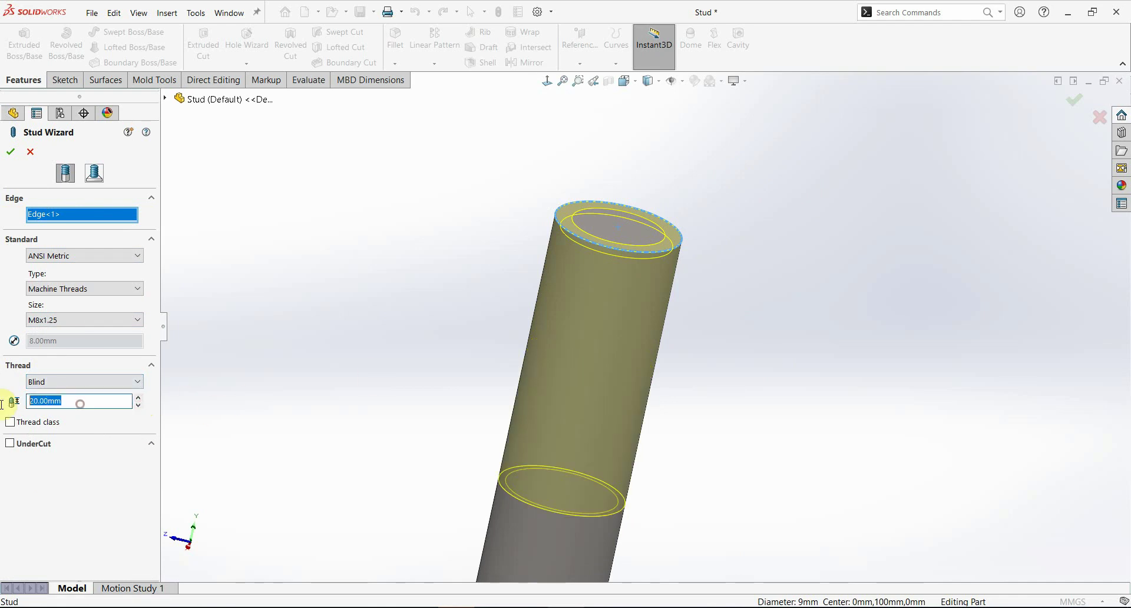
{"action": "type", "text": "8"}
{"action": "key", "text": "Return"}
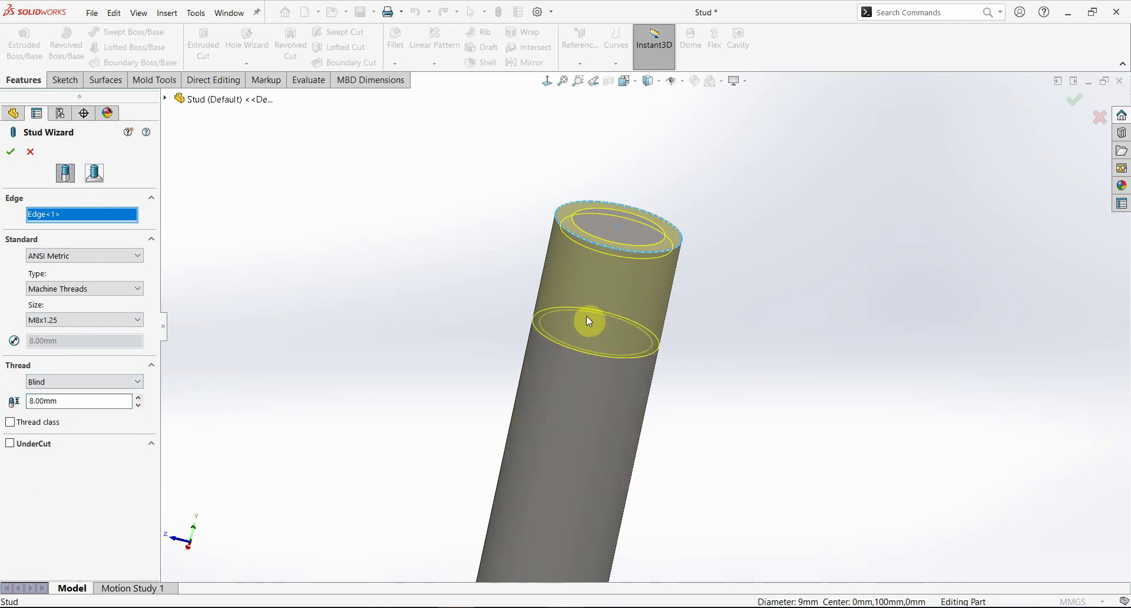
- Turn on thread class 2A and enable the UnderCut option
{"action": "left_click", "coordinate": [10, 422]}
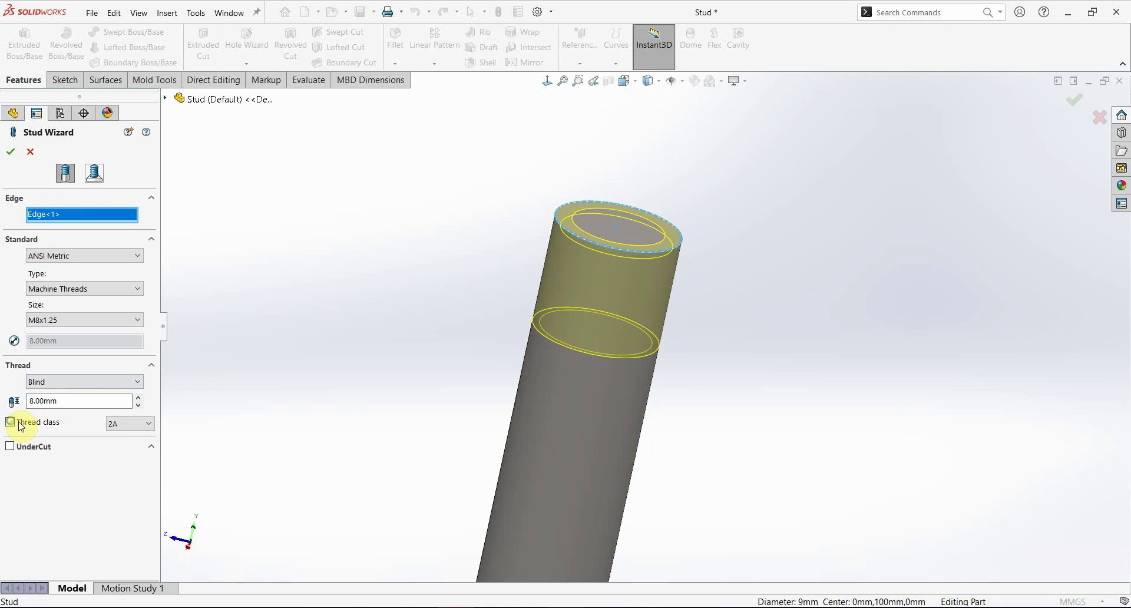
{"action": "left_click", "coordinate": [137, 425]}
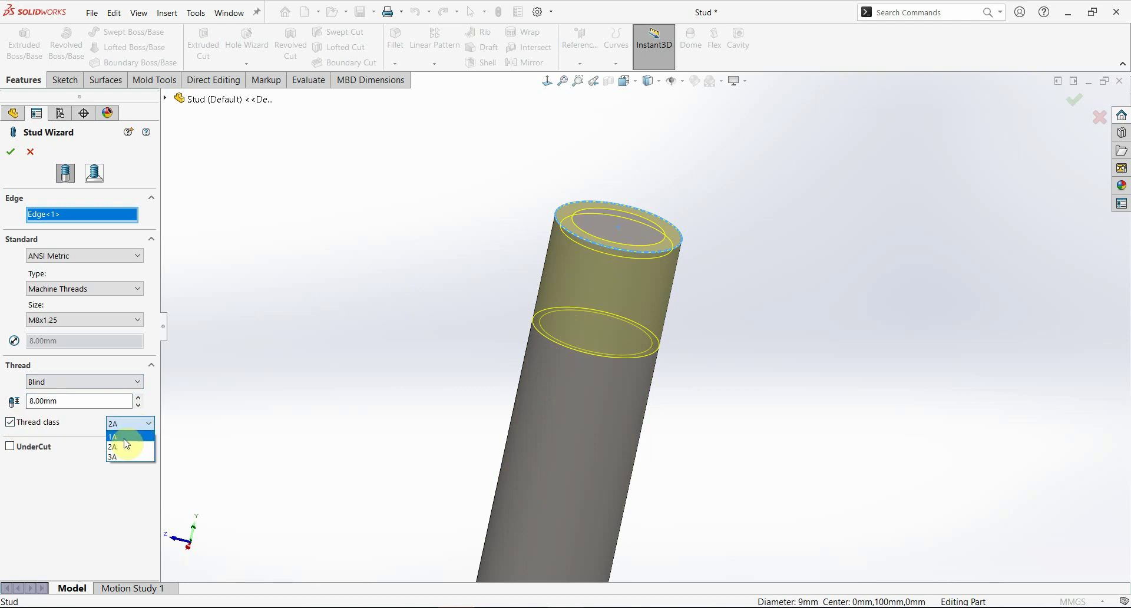
{"action": "left_click", "coordinate": [126, 446]}
{"action": "left_click", "coordinate": [131, 423]}
{"action": "left_click", "coordinate": [119, 448]}
{"action": "left_click", "coordinate": [9, 447]}
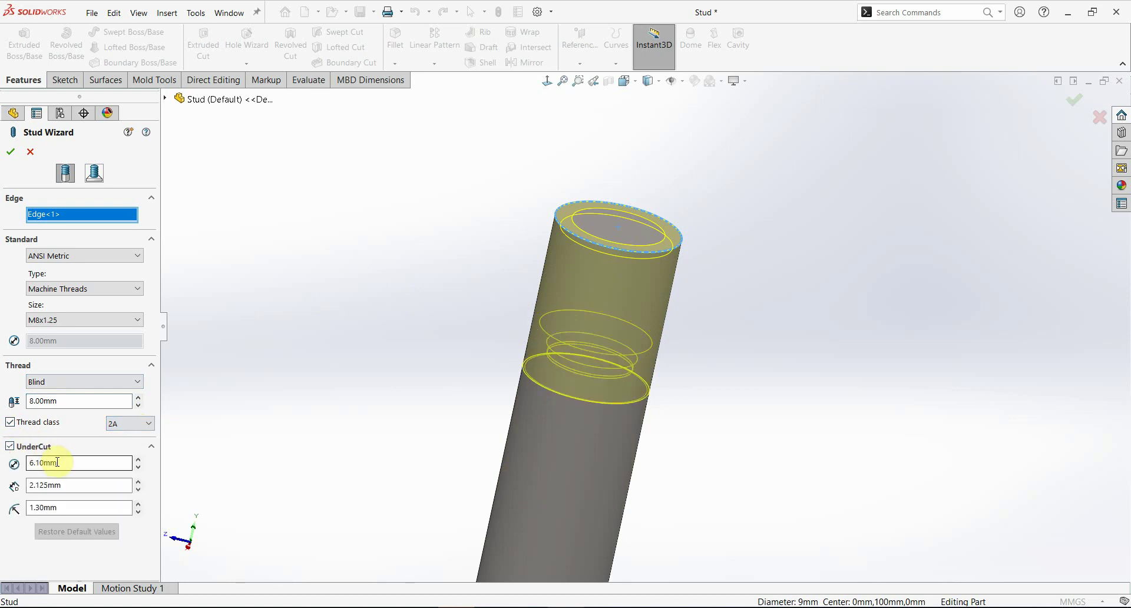
- Set the undercut to 6.00, 5.00 and 0.50 mm, then create the M8x1.25 stud
{"action": "middle_click_drag", "start_coordinate": [513, 444], "coordinate": [538, 379]}
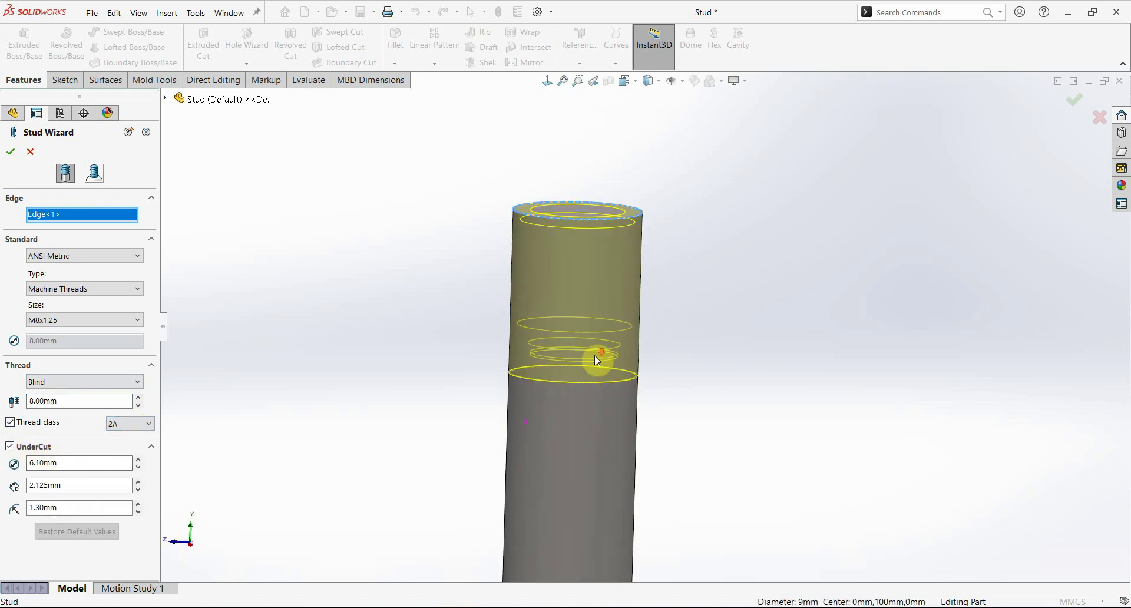
{"action": "scroll", "coordinate": [596, 358], "scroll_direction": "down", "scroll_amount": 2}
{"action": "left_click_drag", "start_coordinate": [71, 464], "coordinate": [24, 465]}
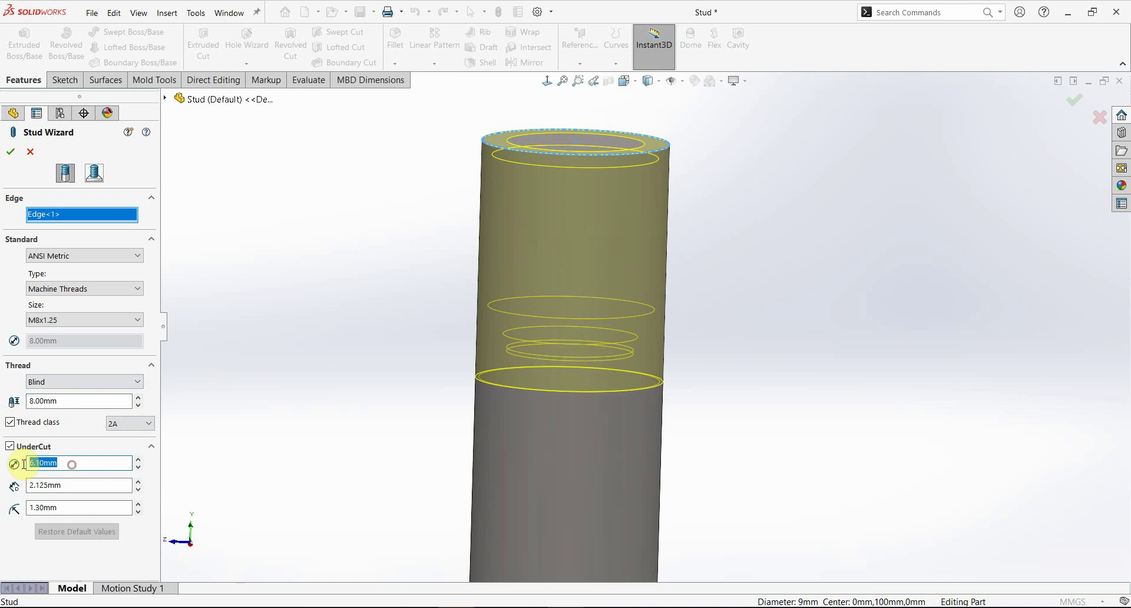
{"action": "type", "text": "6"}
{"action": "left_click", "coordinate": [65, 485]}
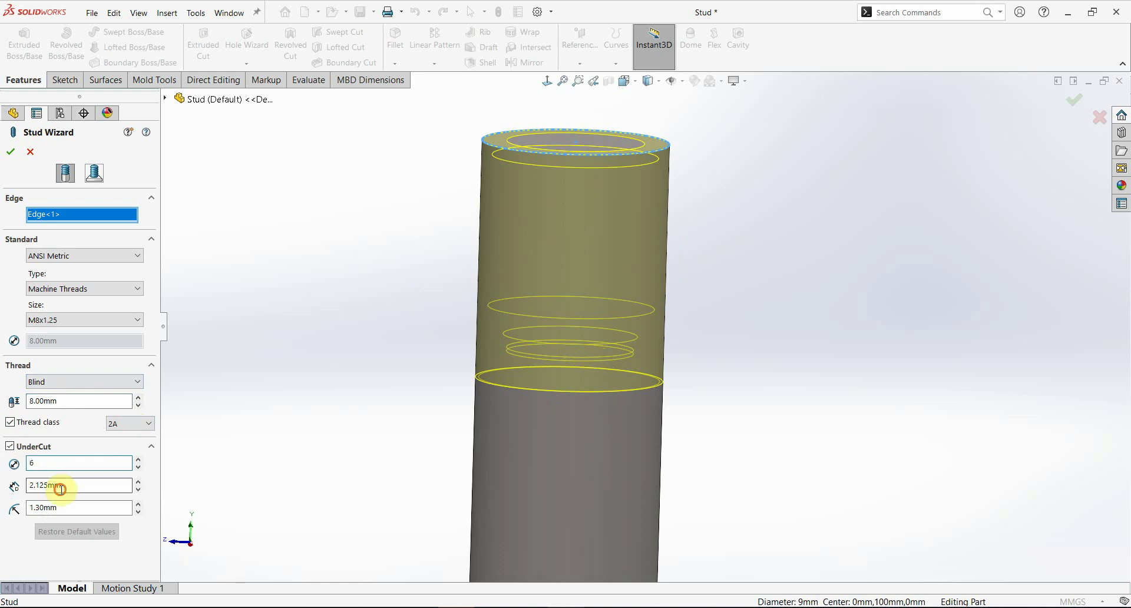
{"action": "left_click_drag", "start_coordinate": [70, 485], "coordinate": [21, 487]}
{"action": "type", "text": "5"}
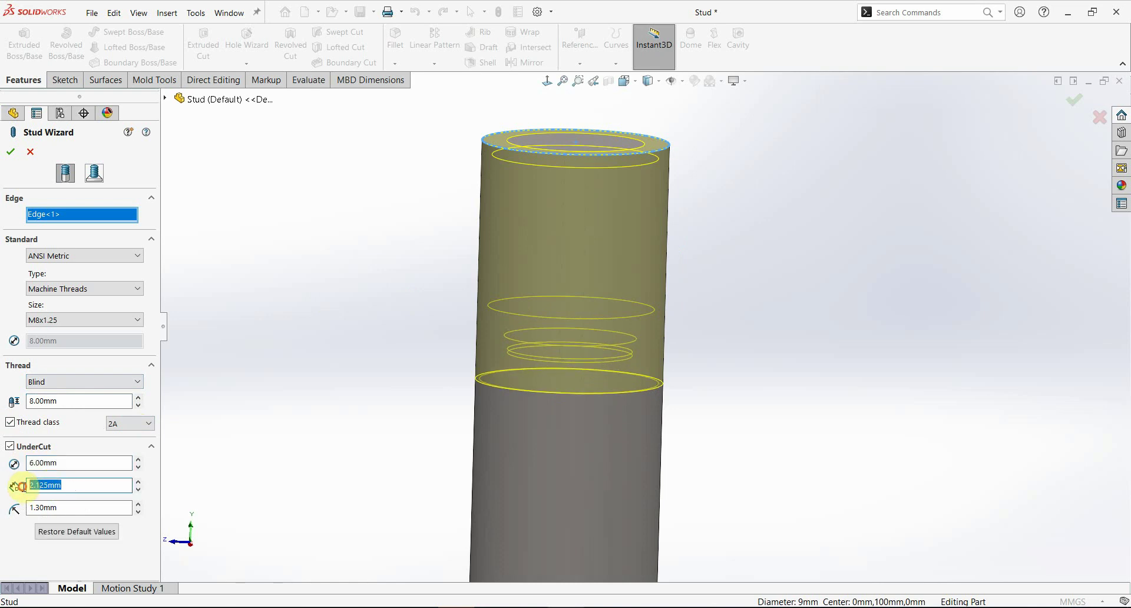
{"action": "left_click", "coordinate": [71, 507]}
{"action": "left_click_drag", "start_coordinate": [71, 507], "coordinate": [17, 511]}
{"action": "type", "text": "0.5"}
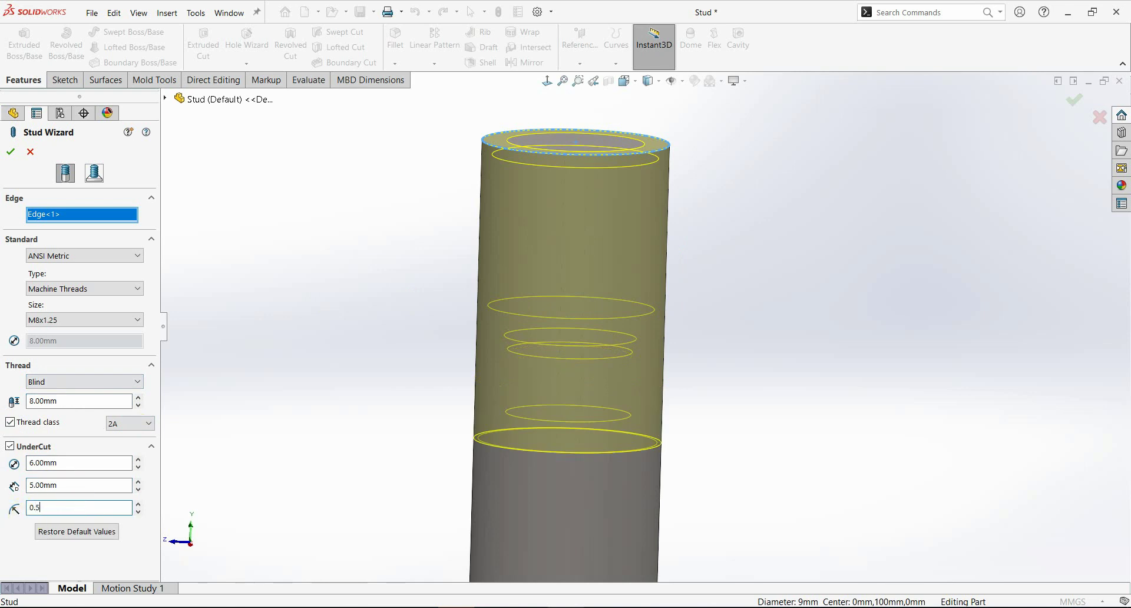
{"action": "left_click", "coordinate": [71, 486]}
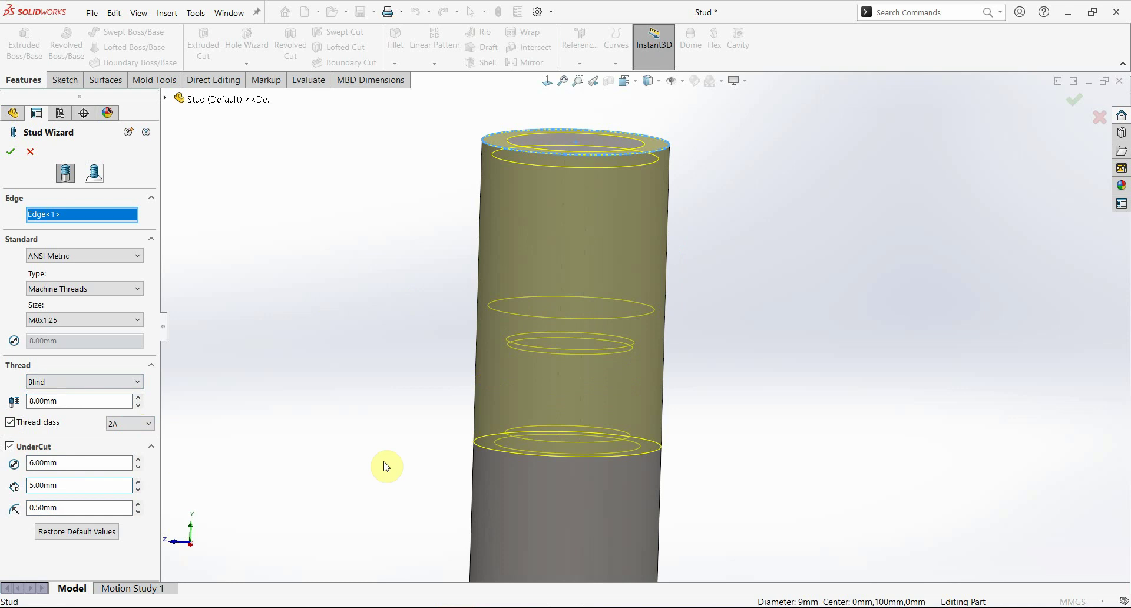
{"action": "middle_click_drag", "start_coordinate": [577, 402], "coordinate": [576, 380]}
{"action": "left_click", "coordinate": [12, 153]}
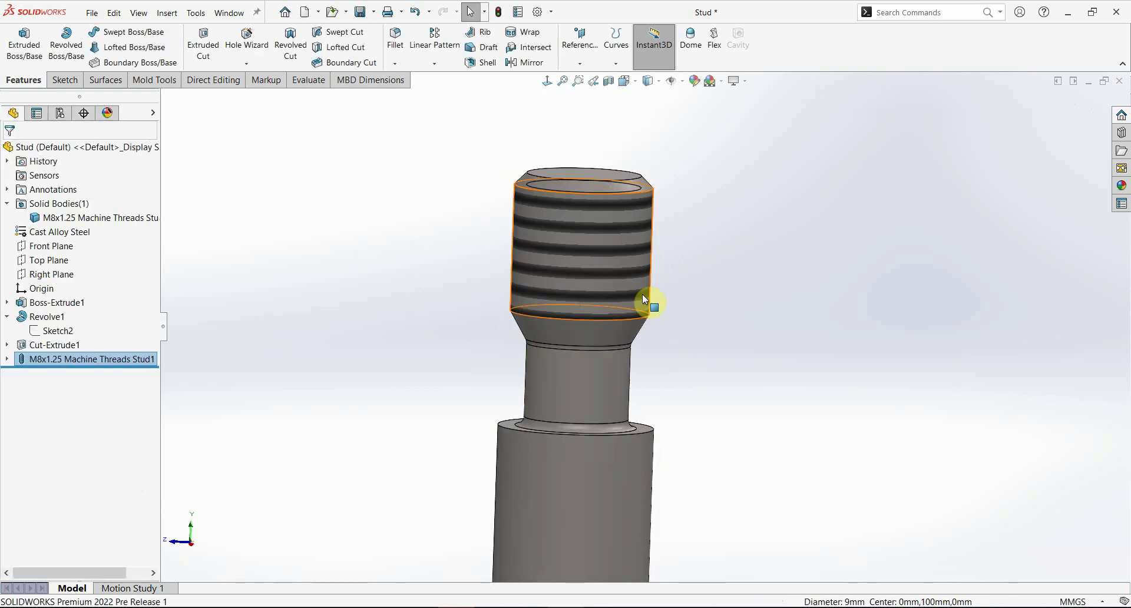
{"action": "middle_click_drag", "start_coordinate": [638, 274], "coordinate": [620, 257]}
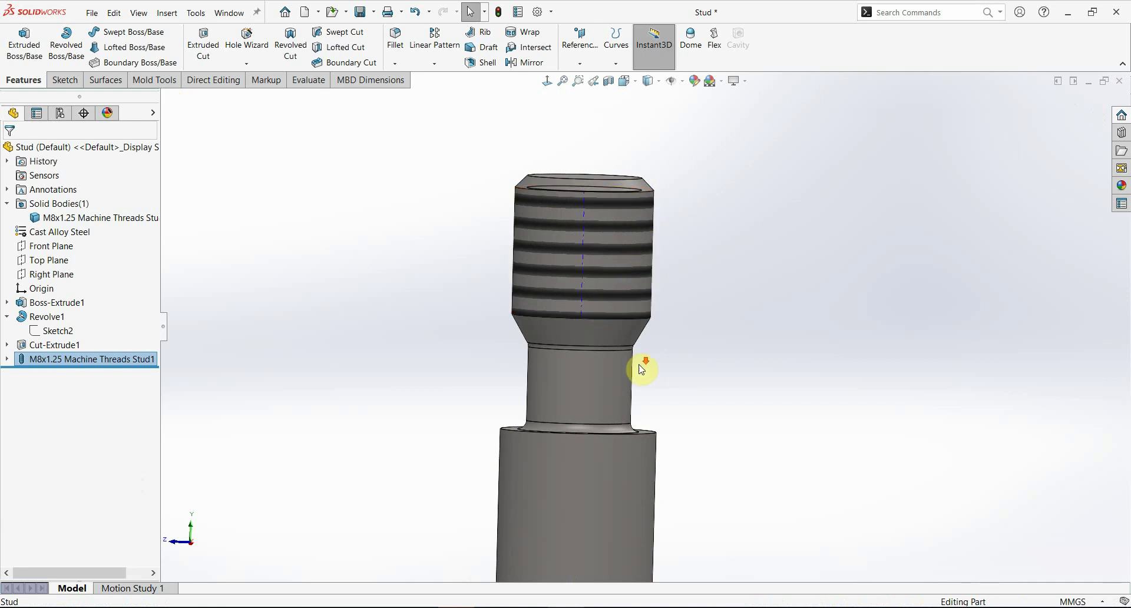
{"action": "middle_click_drag", "start_coordinate": [643, 366], "coordinate": [616, 360]}
{"action": "scroll", "coordinate": [591, 410], "scroll_direction": "down", "scroll_amount": 3}
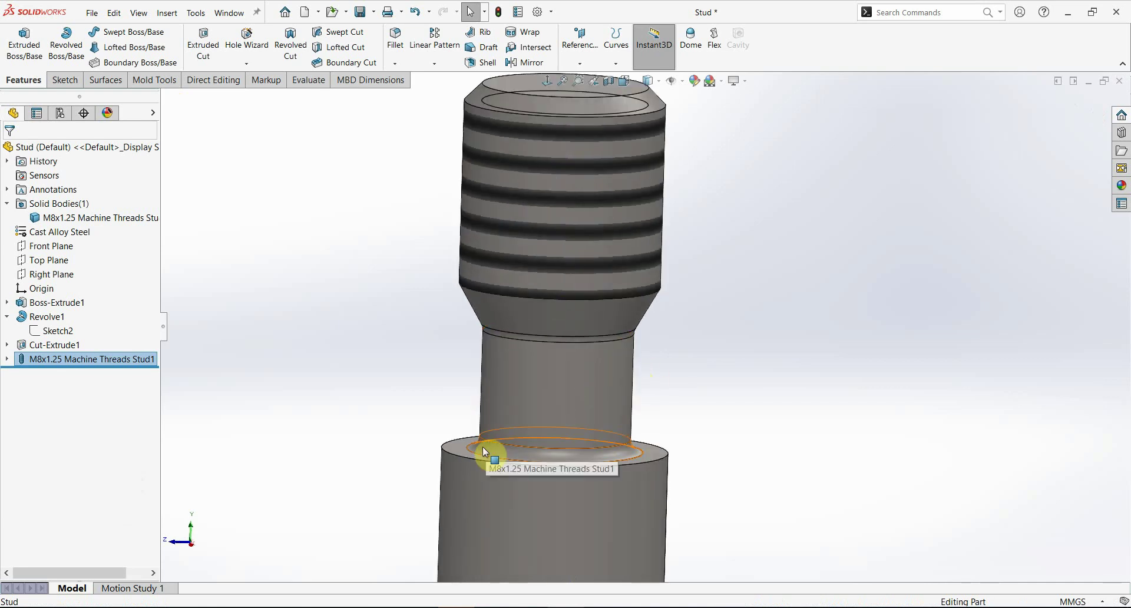
{"action": "scroll", "coordinate": [497, 379], "scroll_direction": "down", "scroll_amount": 2}
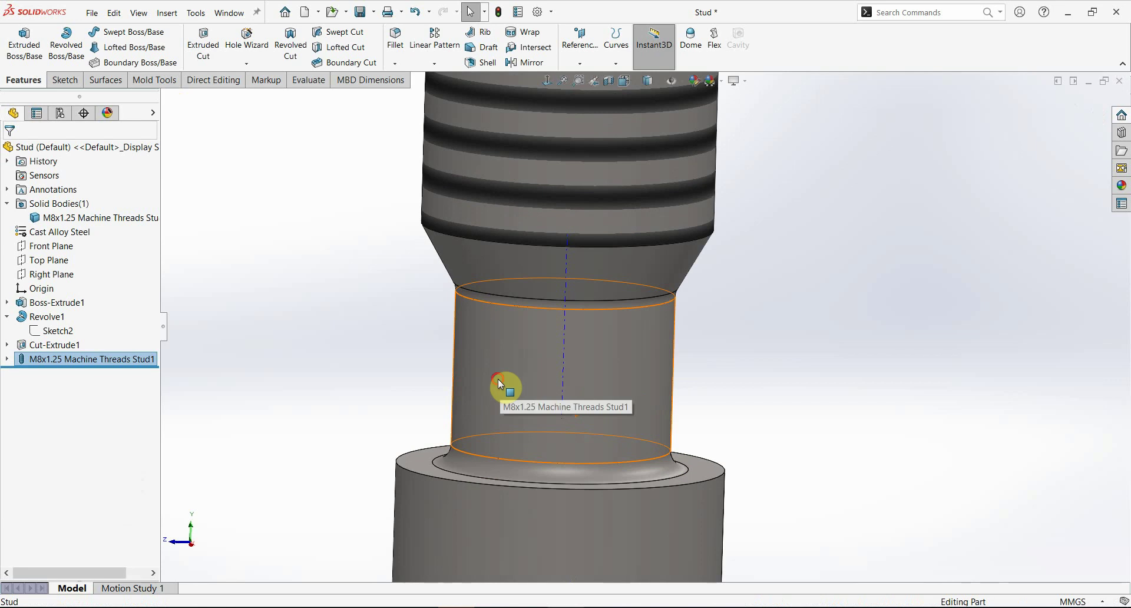
{"action": "left_click", "coordinate": [498, 381]}
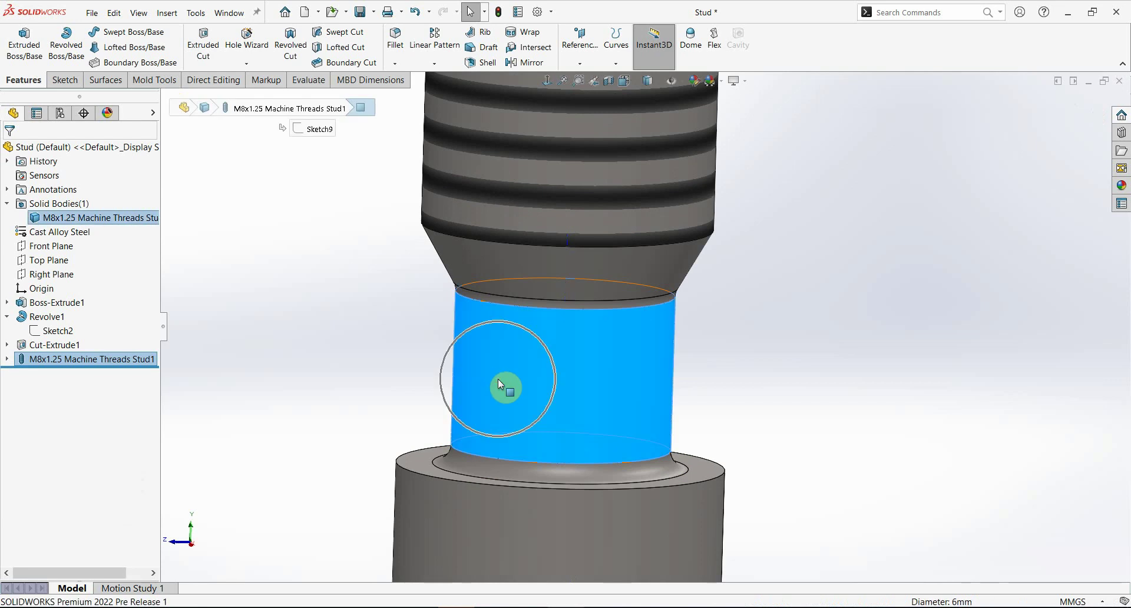
{"action": "mouse_move", "coordinate": [721, 401]}
{"action": "middle_mouse_down"}
{"action": "mouse_move", "coordinate": [720, 374]}
{"action": "mouse_move", "coordinate": [726, 399]}
{"action": "middle_mouse_up"}
{"action": "left_click", "coordinate": [727, 399]}
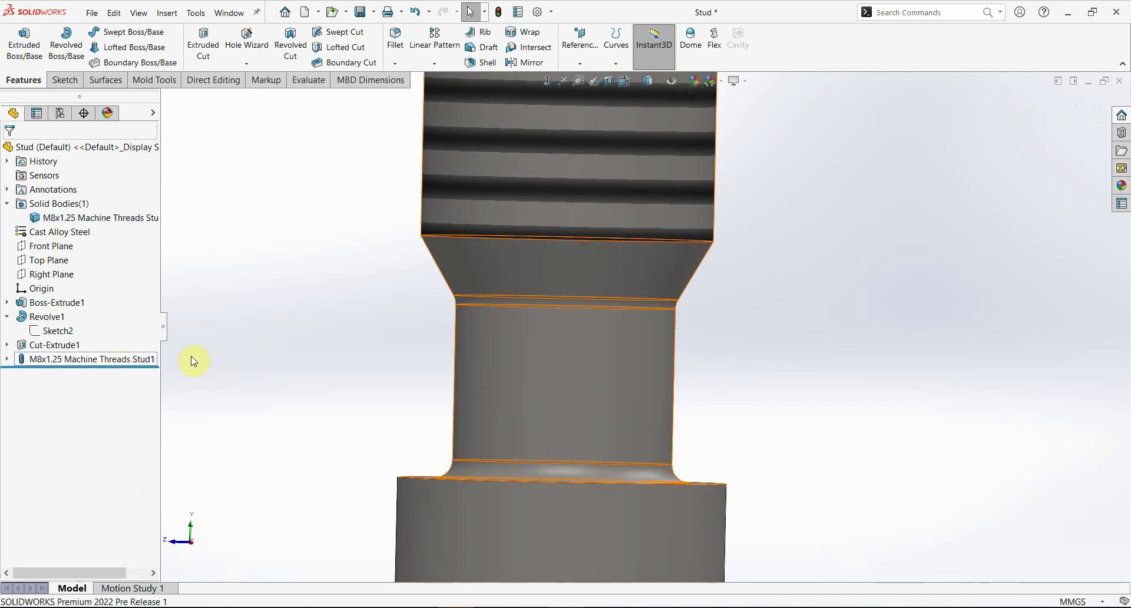
{"action": "left_click", "coordinate": [679, 302]}
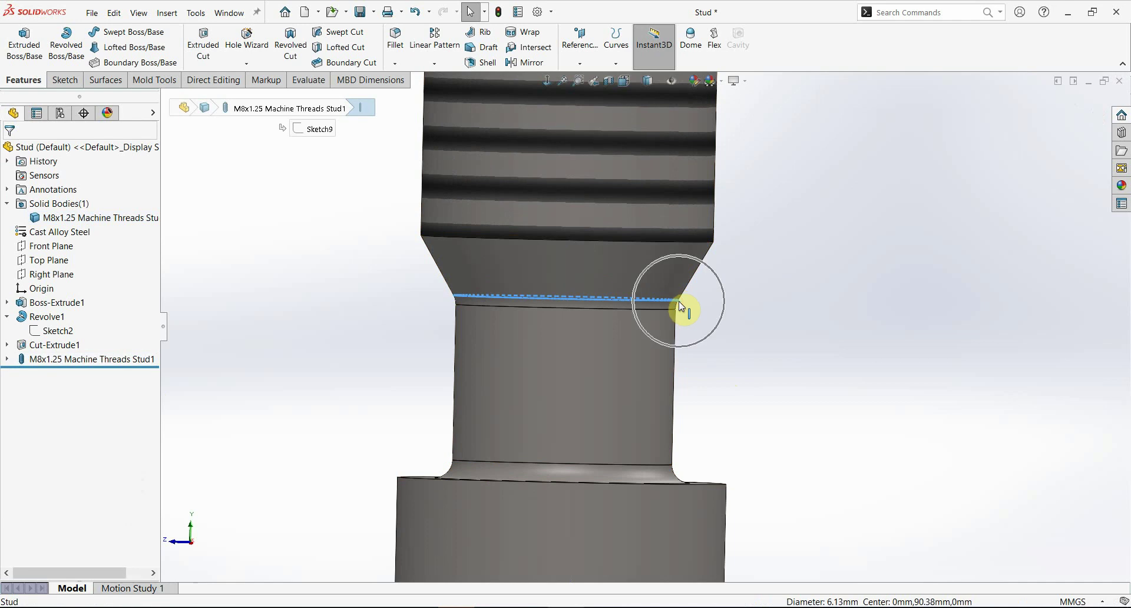
{"action": "middle_click_drag", "start_coordinate": [727, 425], "coordinate": [696, 461]}
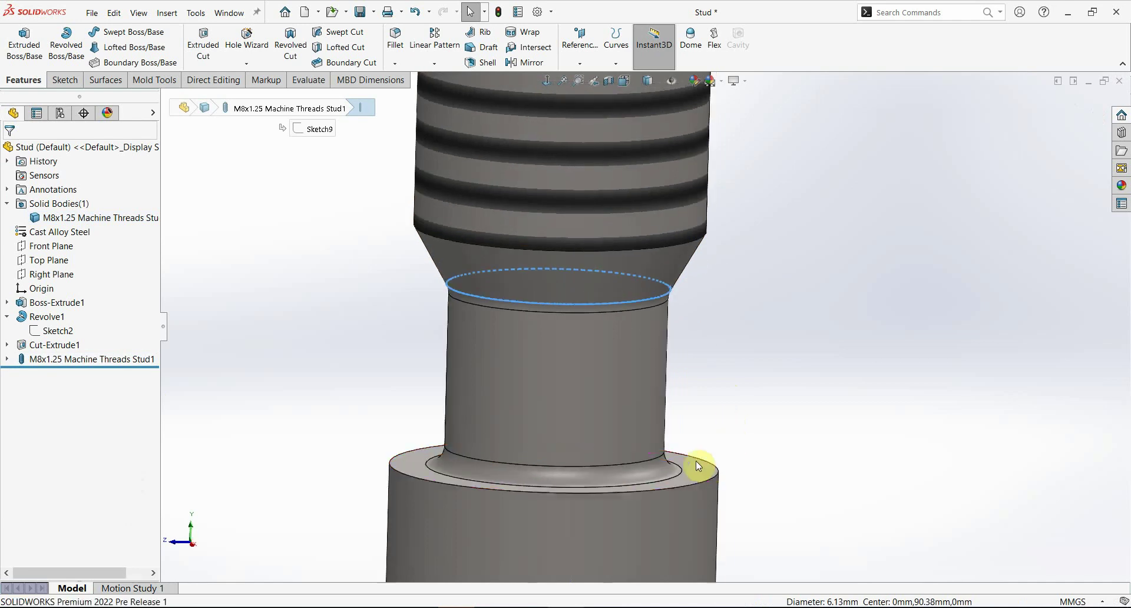
{"action": "left_click", "coordinate": [831, 462]}
{"action": "scroll", "coordinate": [795, 450], "scroll_direction": "up", "scroll_amount": 2}
{"action": "scroll", "coordinate": [729, 429], "scroll_direction": "up", "scroll_amount": 2}
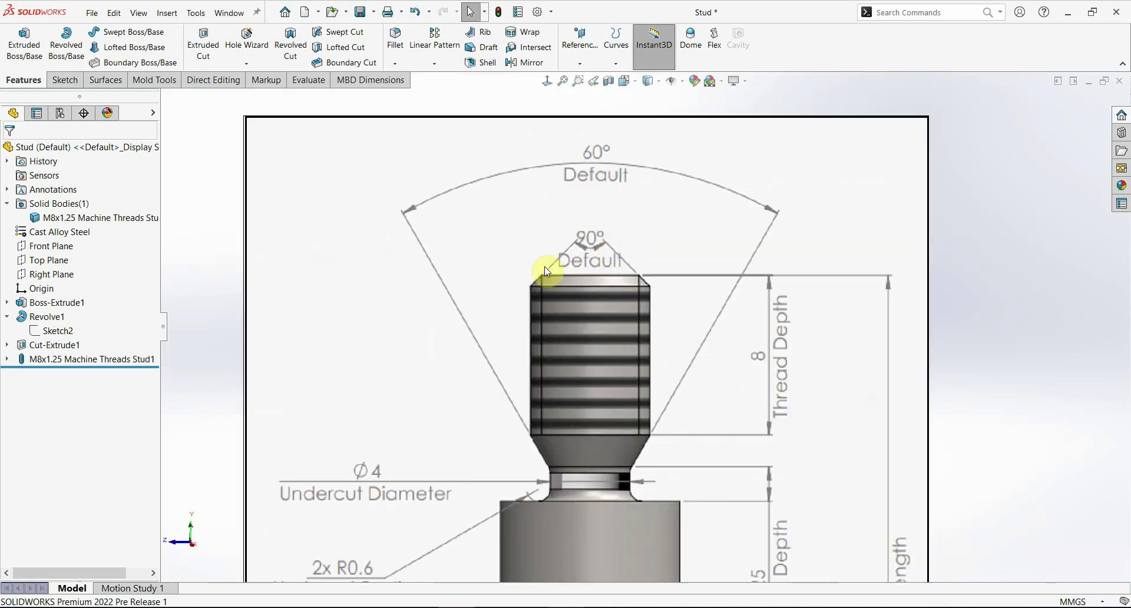
- Zoom to fit and orbit the model to inspect the remaining domed base
{"action": "key", "text": "f"}
{"action": "scroll", "coordinate": [922, 341], "scroll_direction": "down", "scroll_amount": 5}
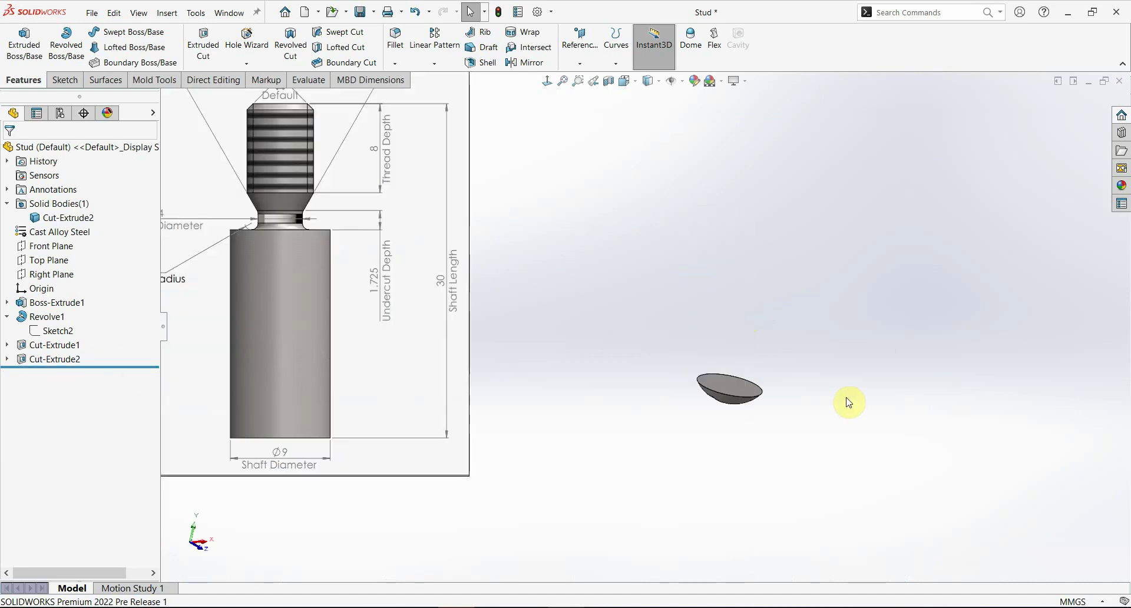
{"action": "mouse_move", "coordinate": [848, 403]}
{"action": "middle_mouse_down"}
{"action": "mouse_move", "coordinate": [710, 355]}
{"action": "mouse_move", "coordinate": [729, 295]}
{"action": "mouse_move", "coordinate": [717, 475]}
{"action": "mouse_move", "coordinate": [634, 311]}
{"action": "middle_mouse_up"}
{"action": "middle_click_drag", "start_coordinate": [680, 262], "coordinate": [654, 395]}
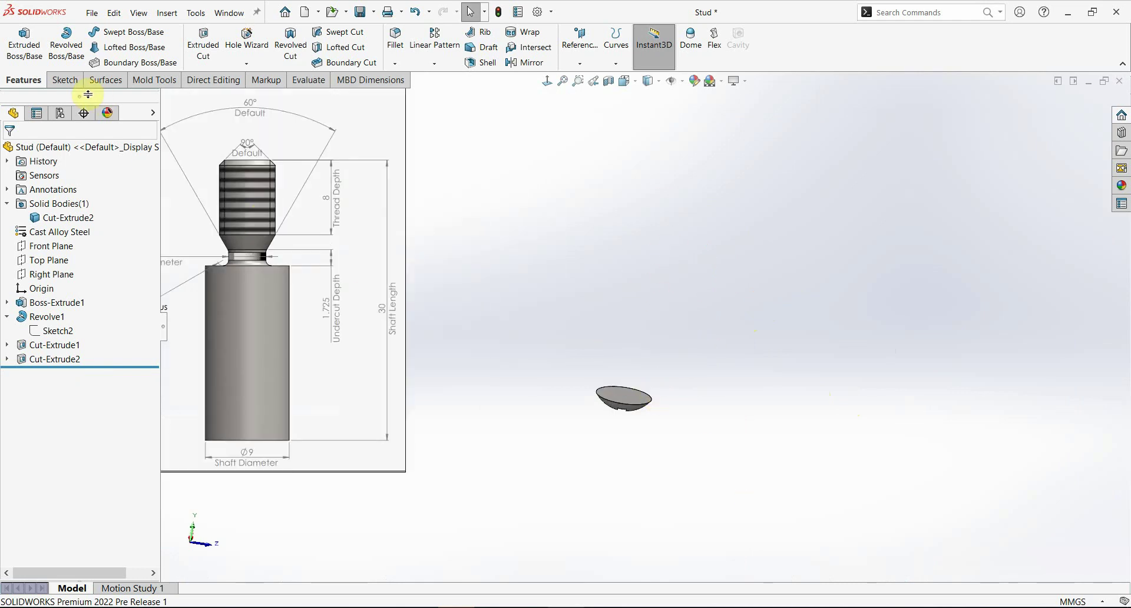
- Start a new Stud on a Surface with a 50 mm shaft length
{"action": "left_click", "coordinate": [243, 69]}
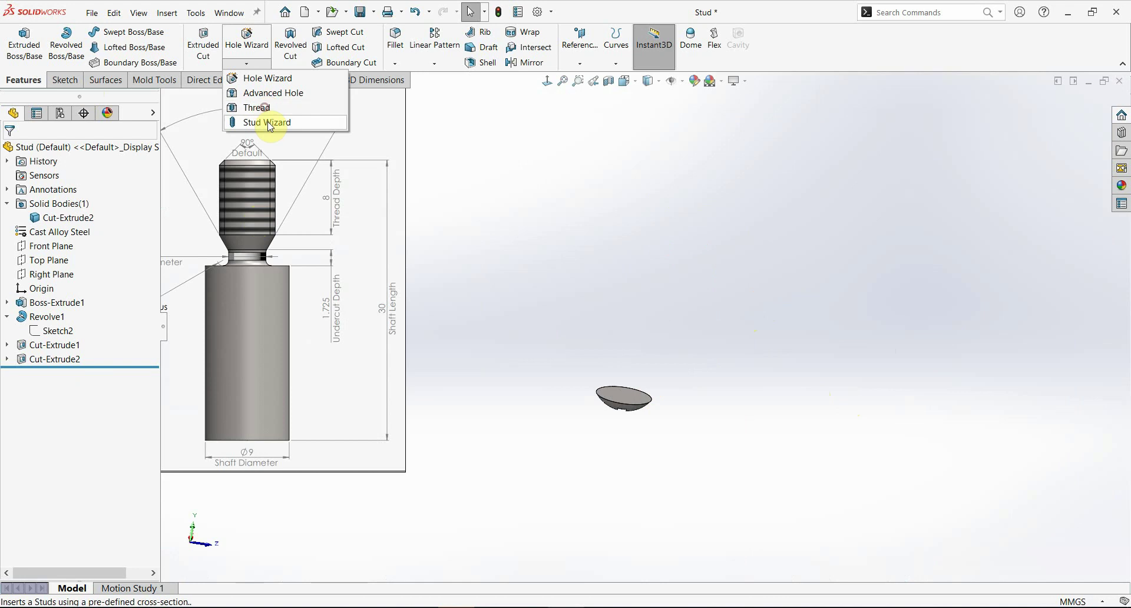
{"action": "left_click", "coordinate": [262, 123]}
{"action": "left_click", "coordinate": [100, 183]}
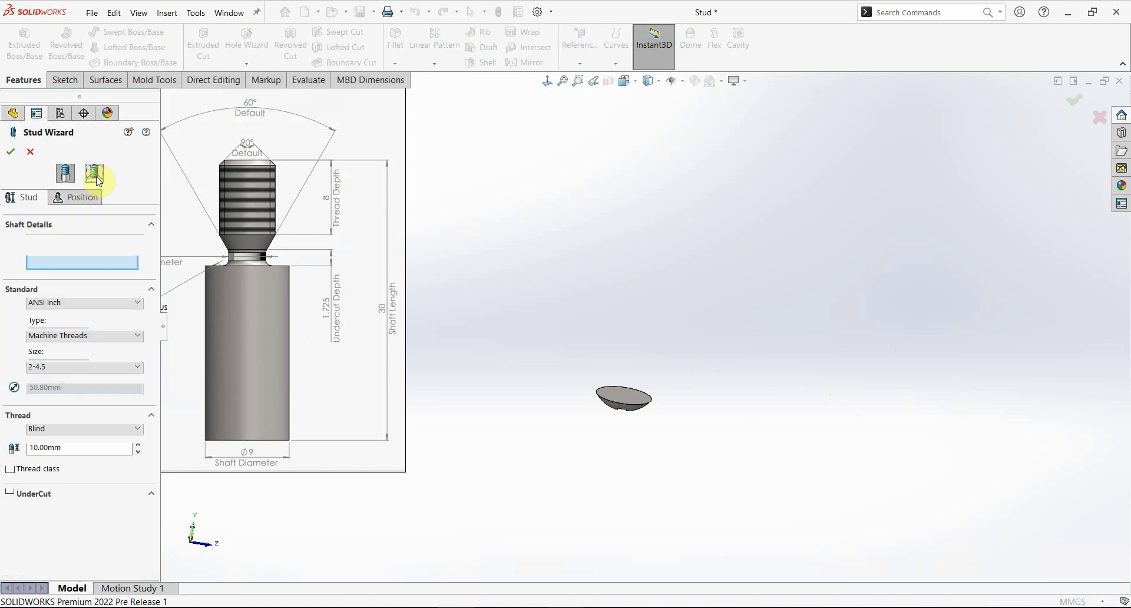
{"action": "left_click", "coordinate": [39, 241]}
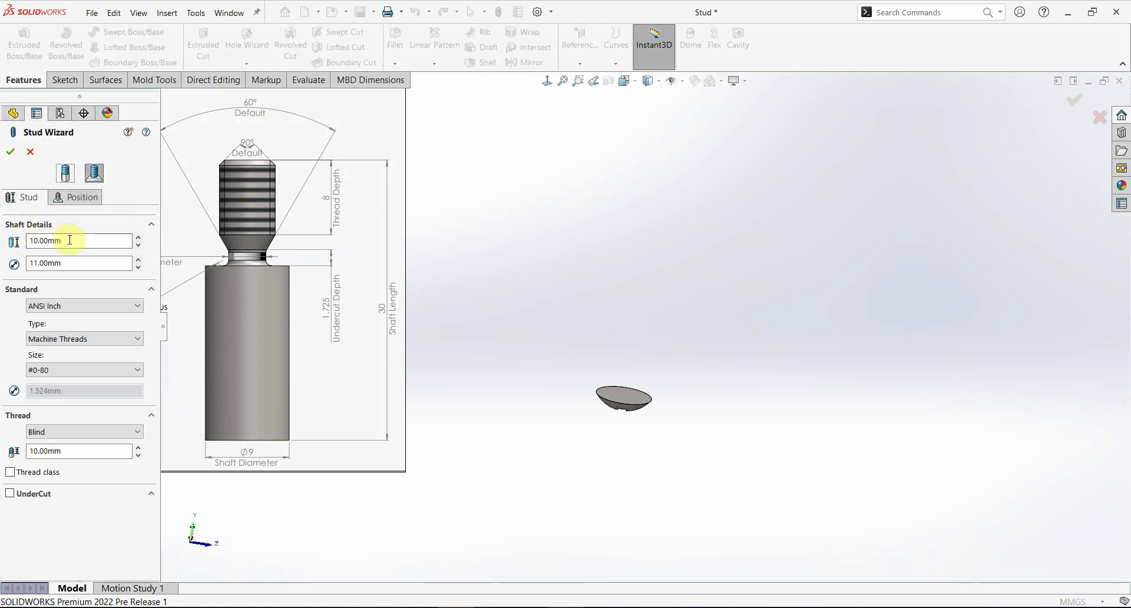
{"action": "left_click_drag", "start_coordinate": [71, 240], "coordinate": [26, 236]}
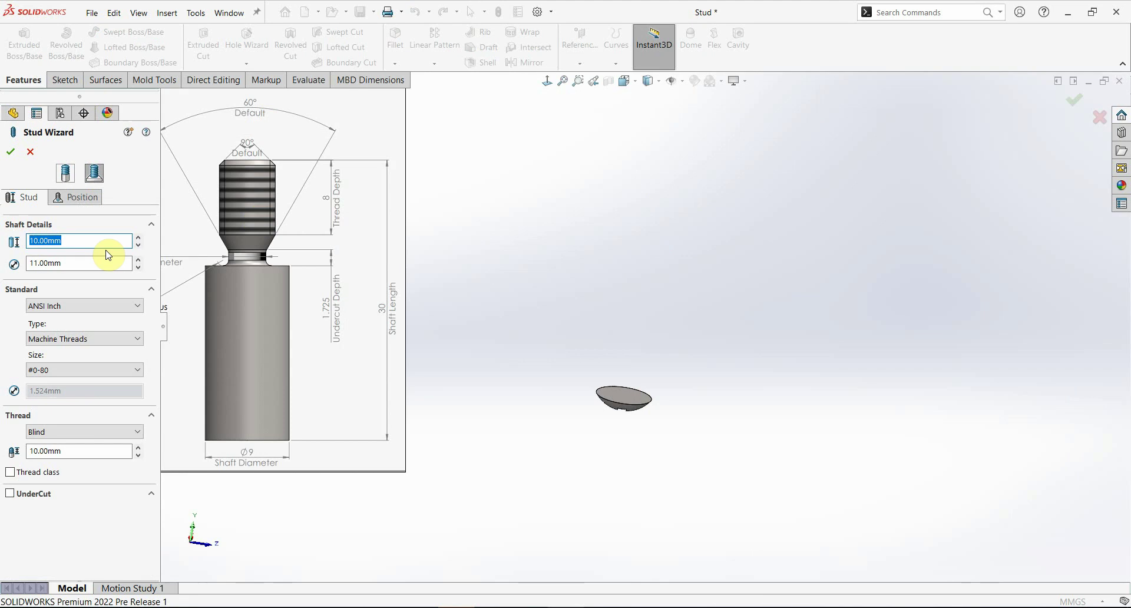
{"action": "type", "text": "50"}
{"action": "left_click", "coordinate": [88, 262]}
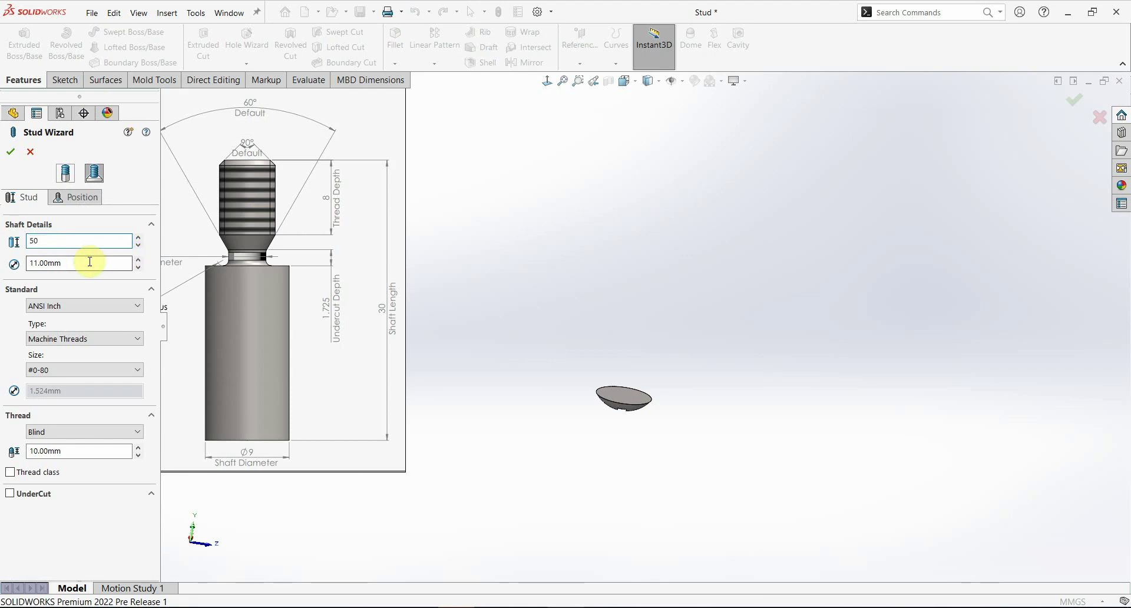
- Set the shaft diameter to 9 mm and the thread standard to ANSI Metric
{"action": "left_click_drag", "start_coordinate": [83, 269], "coordinate": [28, 269]}
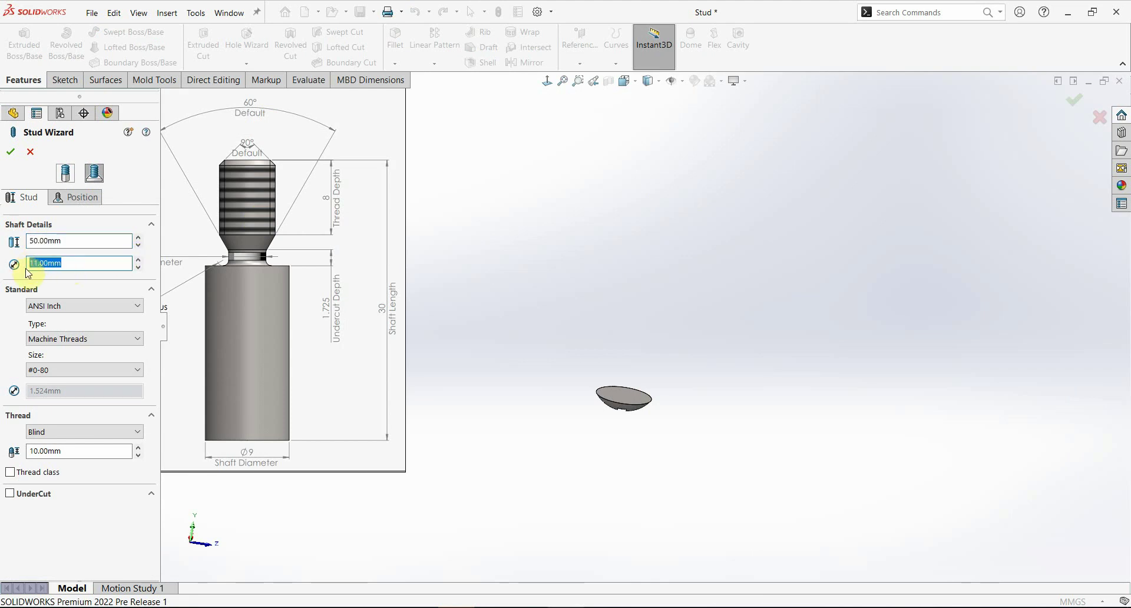
{"action": "type", "text": "9"}
{"action": "left_click", "coordinate": [81, 307]}
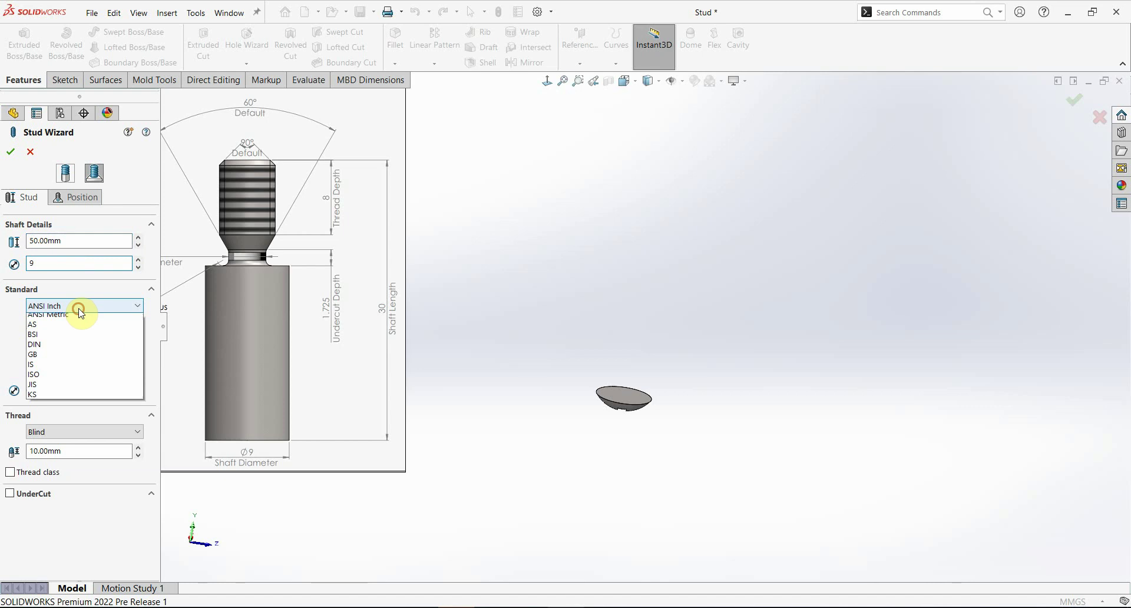
{"action": "left_click", "coordinate": [74, 326]}
{"action": "left_click", "coordinate": [73, 372]}
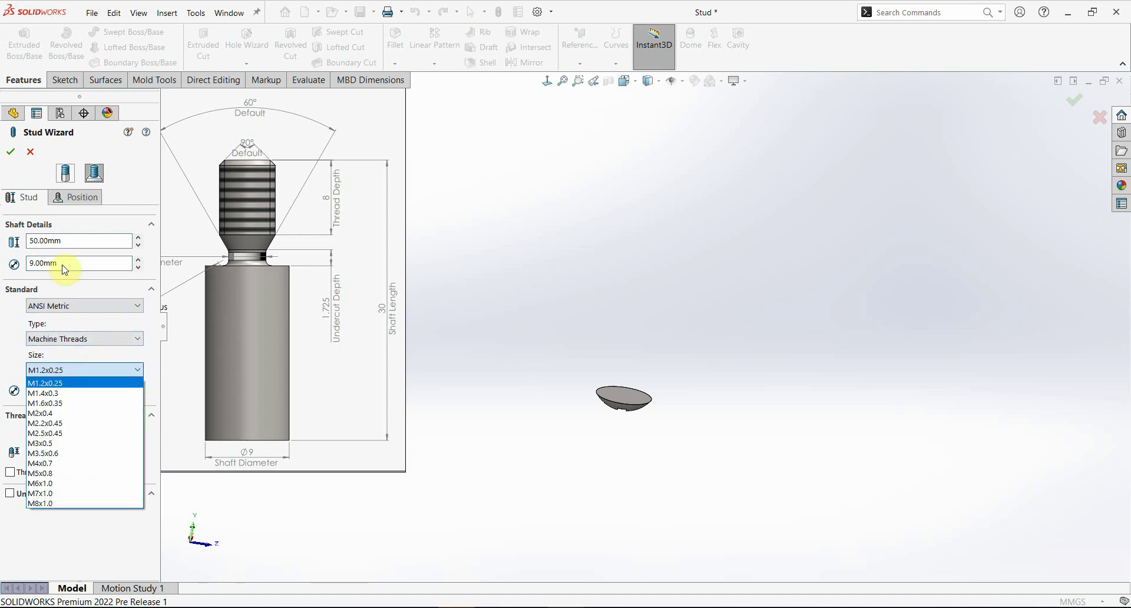
{"action": "left_click", "coordinate": [83, 263]}
{"action": "left_click_drag", "start_coordinate": [88, 263], "coordinate": [25, 265]}
{"action": "type", "text": "12"}
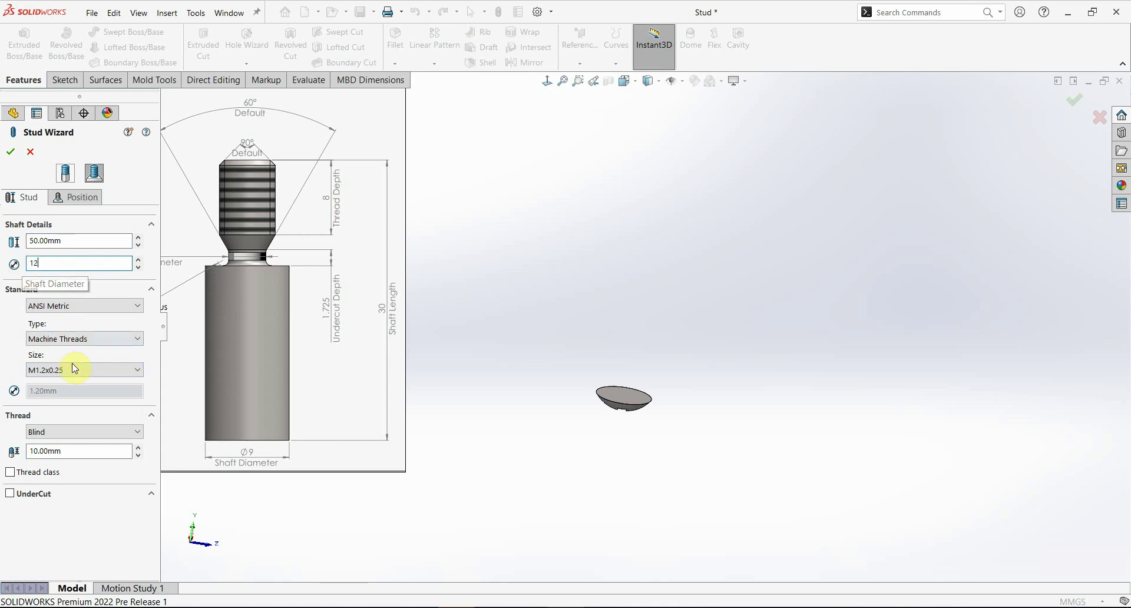
{"action": "left_click", "coordinate": [84, 369]}
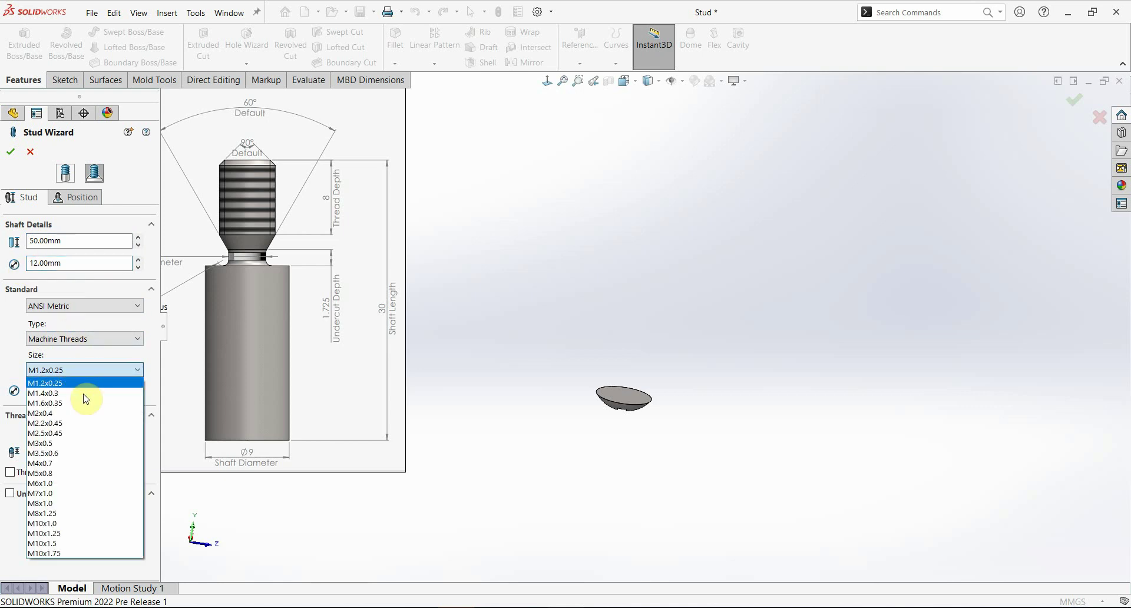
{"action": "left_click", "coordinate": [90, 264]}
{"action": "left_click_drag", "start_coordinate": [90, 263], "coordinate": [21, 261]}
{"action": "type", "text": "9"}
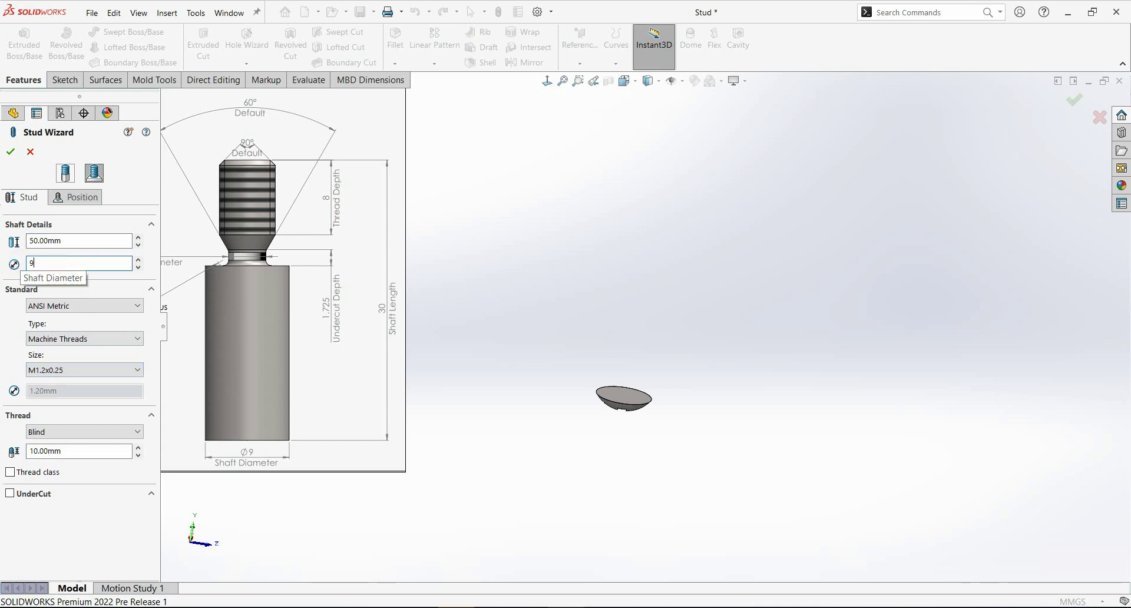
{"action": "left_click", "coordinate": [82, 416]}
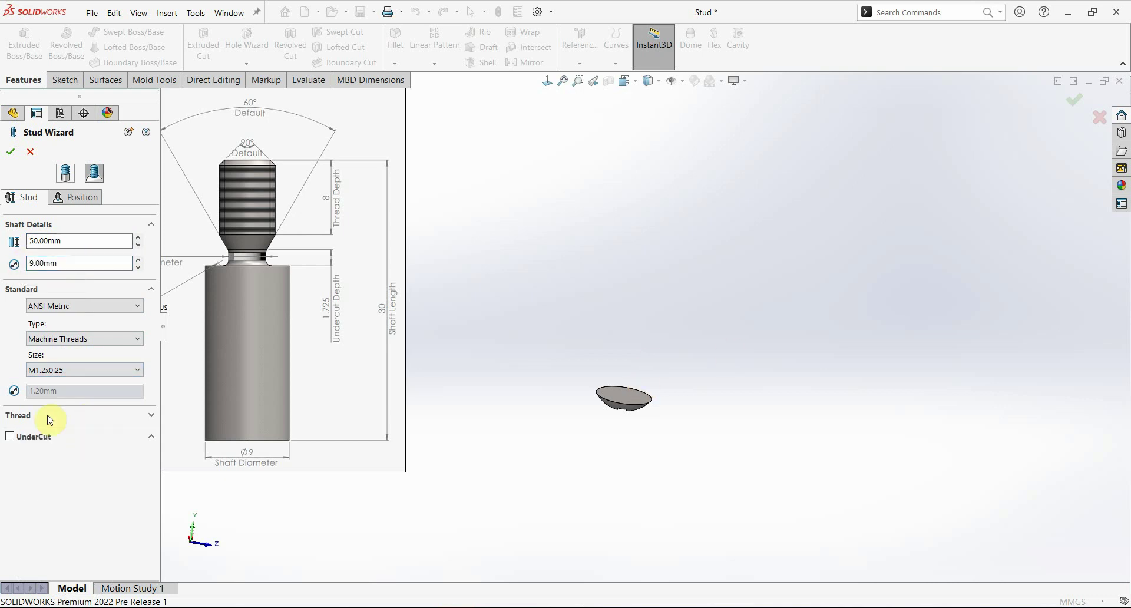
- Enable UnderCut and choose thread size M7x1.0, giving undercut 5.50, 1.725 and 0.60 mm
{"action": "left_click", "coordinate": [10, 437]}
{"action": "left_click", "coordinate": [68, 370]}
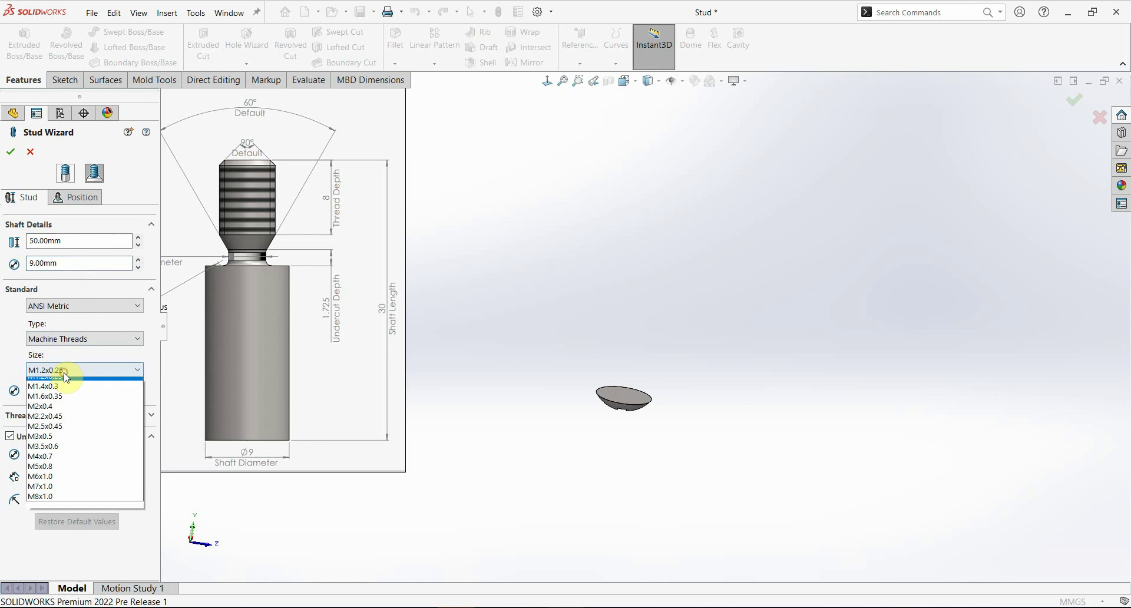
{"action": "left_click", "coordinate": [57, 497]}
{"action": "left_click", "coordinate": [48, 371]}
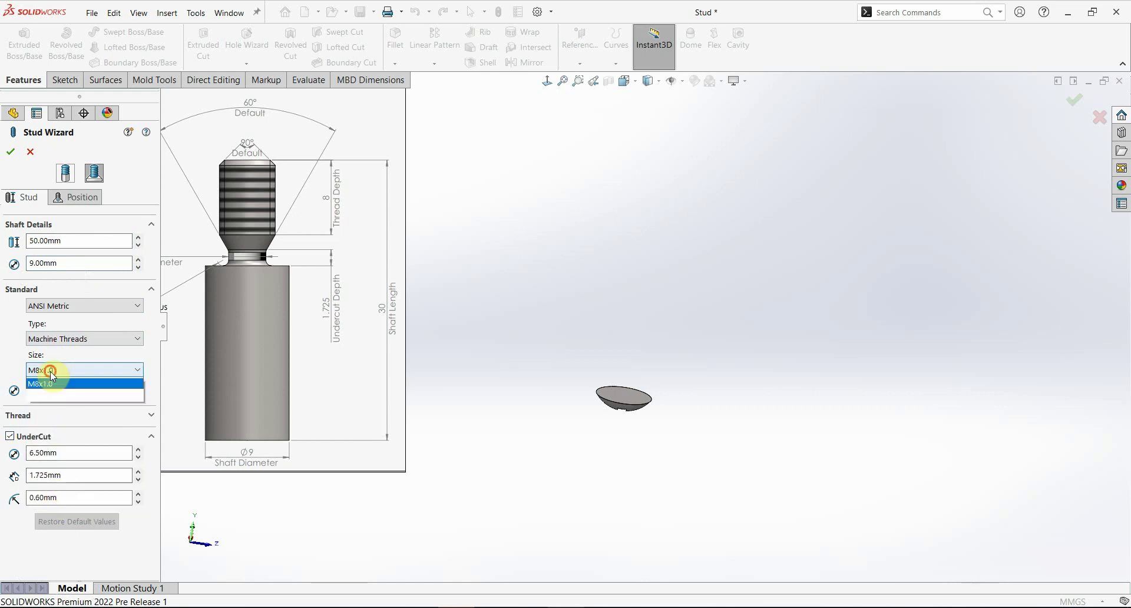
{"action": "left_click", "coordinate": [45, 489]}
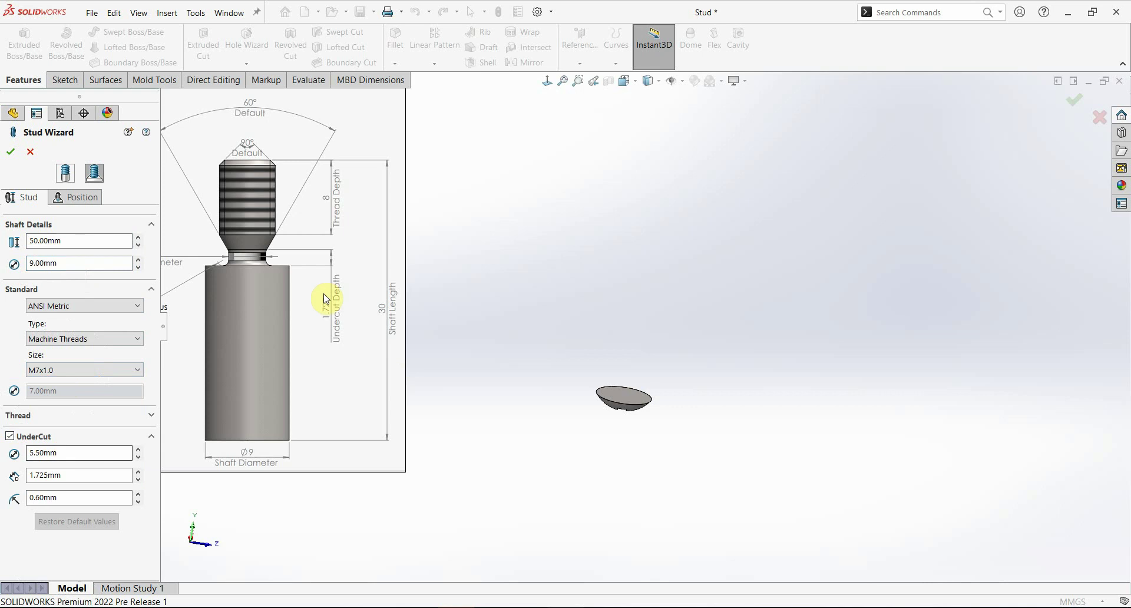
{"action": "left_click", "coordinate": [328, 317]}
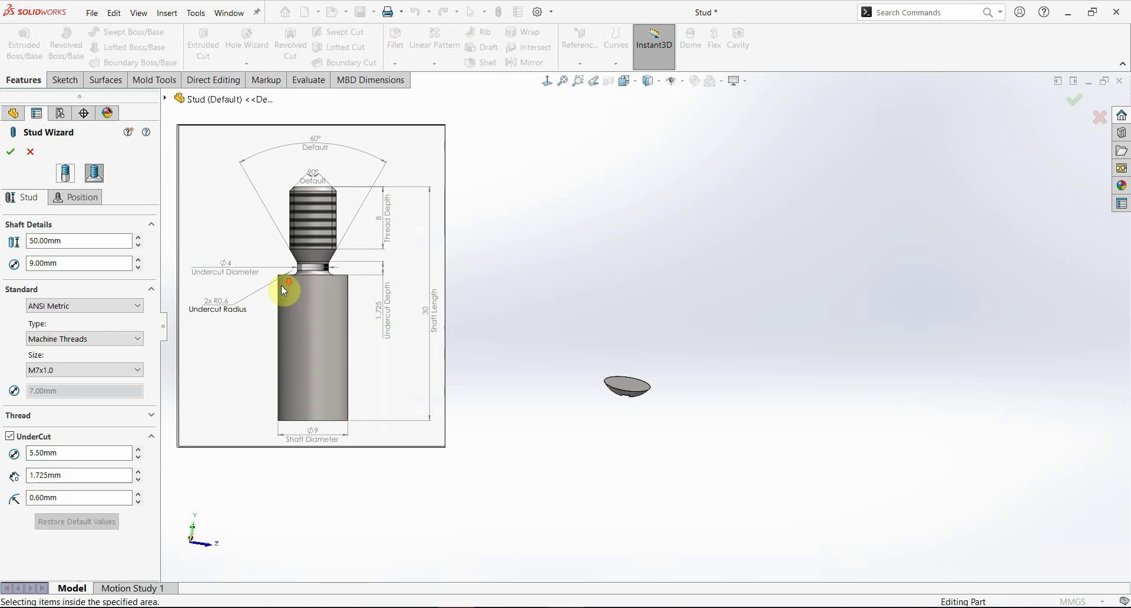
- Change the undercut diameter to 4 mm
{"action": "left_click", "coordinate": [77, 474]}
{"action": "type", "text": "4"}
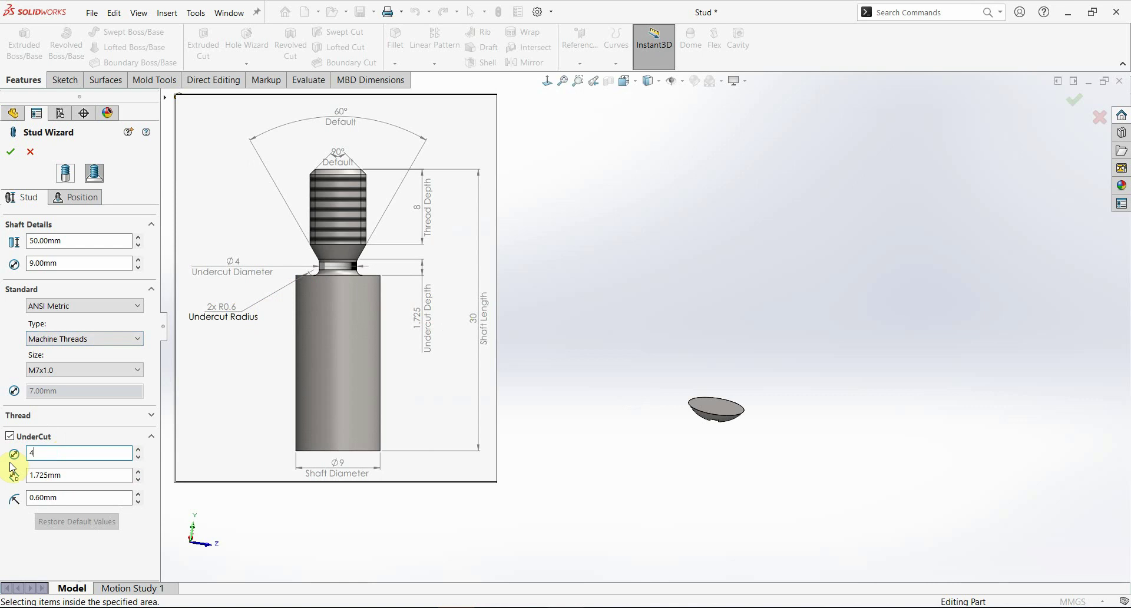
{"action": "double_click", "coordinate": [54, 497]}
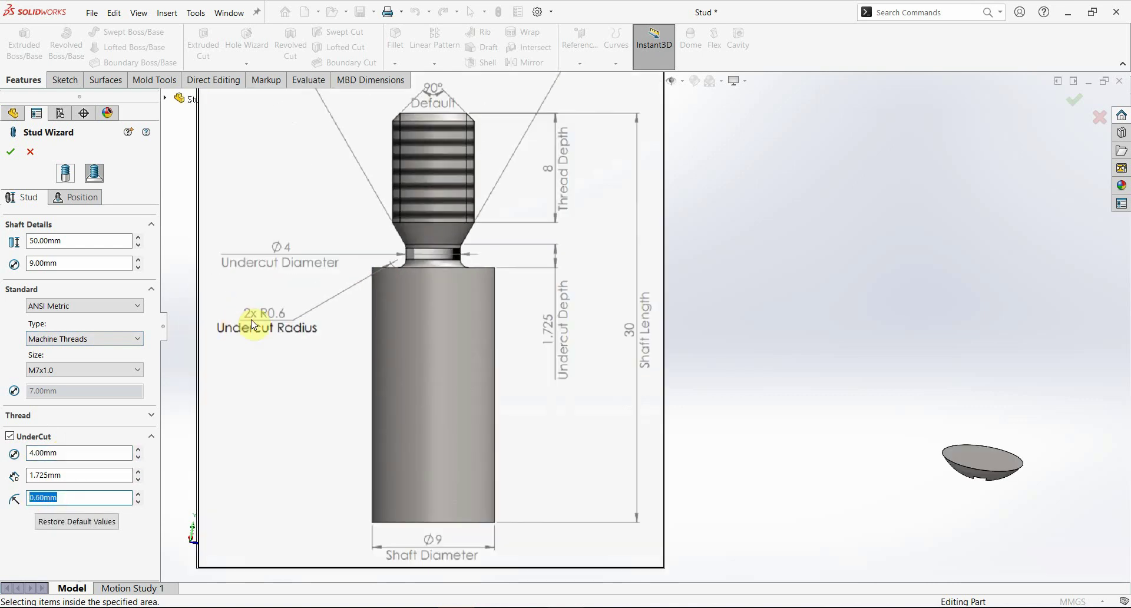
{"action": "left_click", "coordinate": [252, 323]}
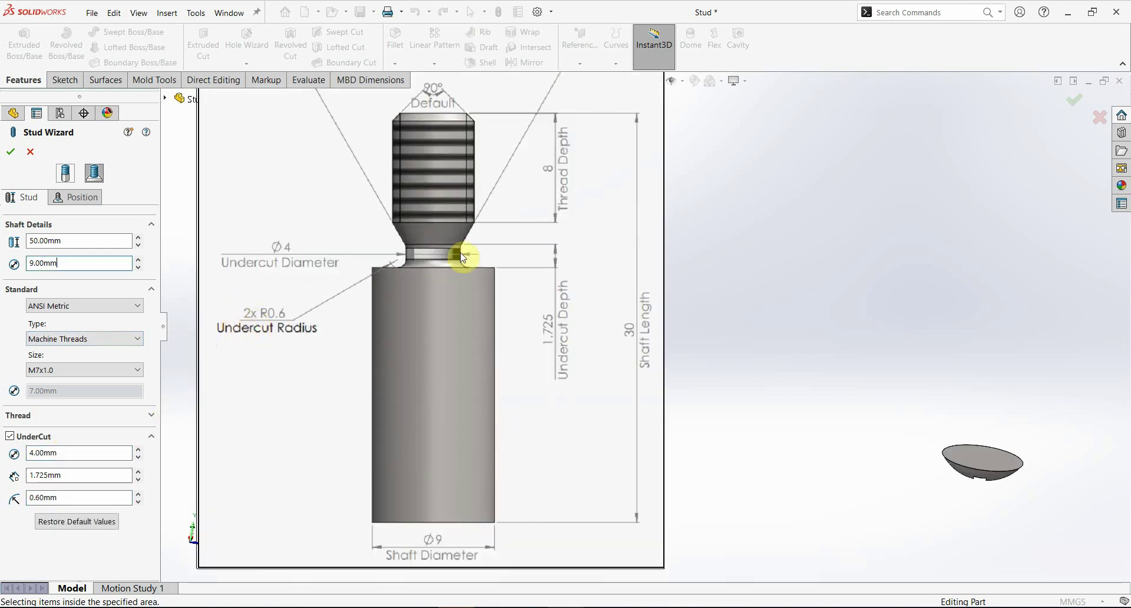
{"action": "left_click", "coordinate": [570, 162]}
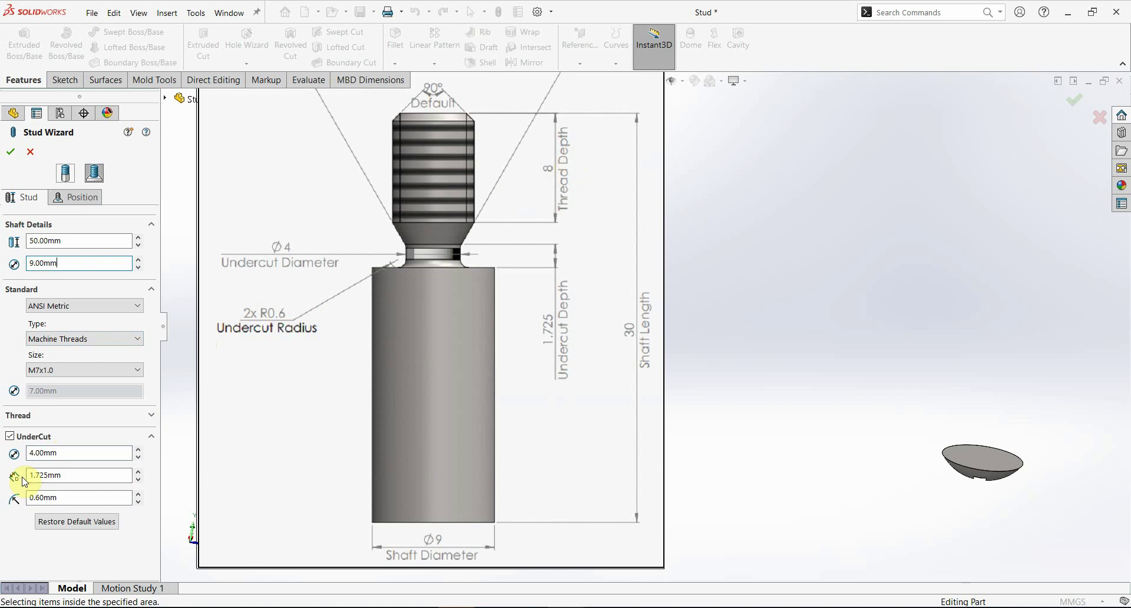
- Keep the thread end condition Blind with an 8 mm depth
{"action": "left_click", "coordinate": [147, 416]}
{"action": "double_click", "coordinate": [43, 451]}
{"action": "type", "text": "8"}
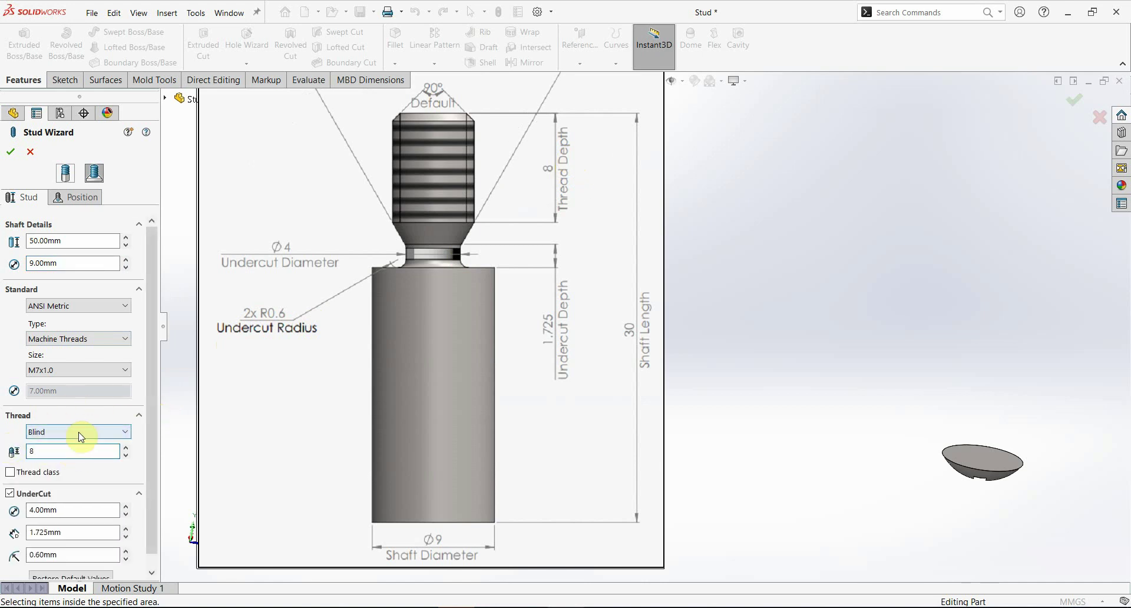
{"action": "left_click", "coordinate": [79, 432]}
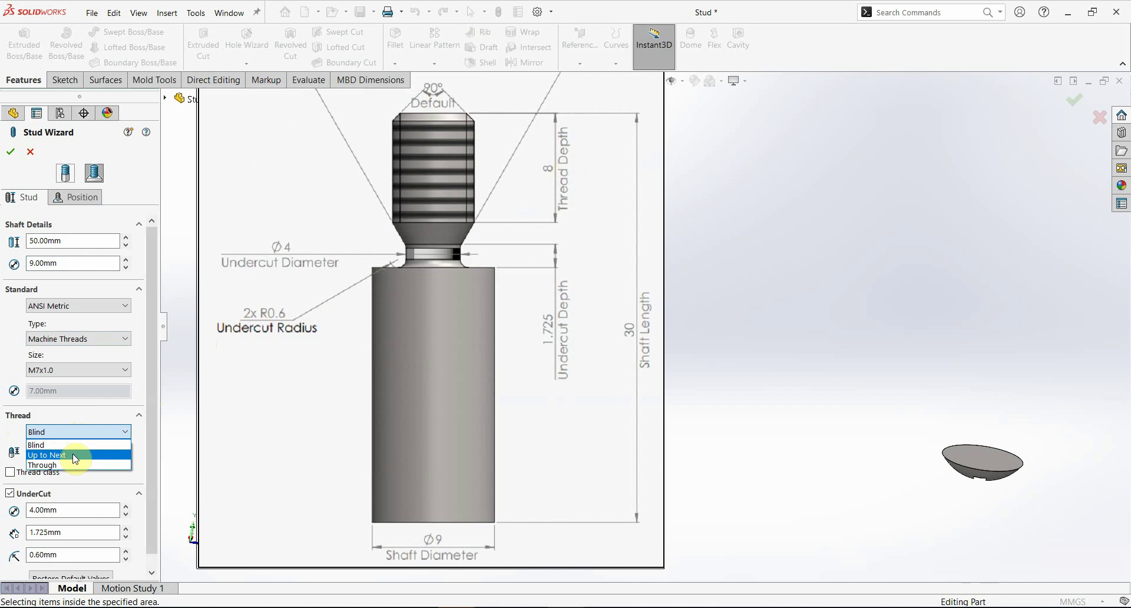
{"action": "left_click", "coordinate": [73, 431]}
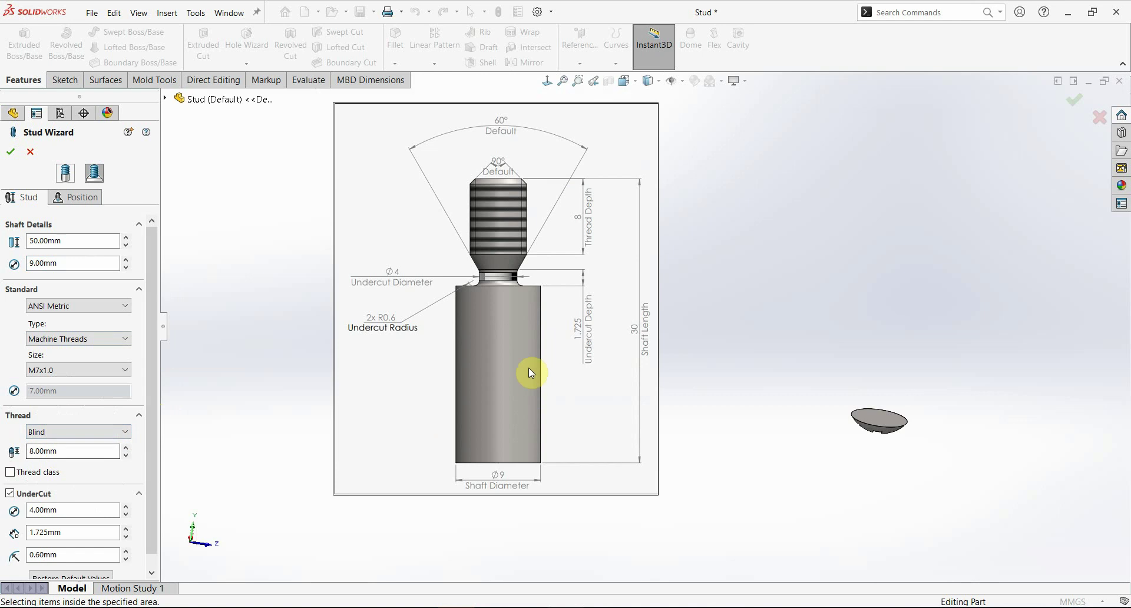
- Place the stud at the centre of the dome's flat top face using the Position tab
{"action": "left_click", "coordinate": [76, 197]}
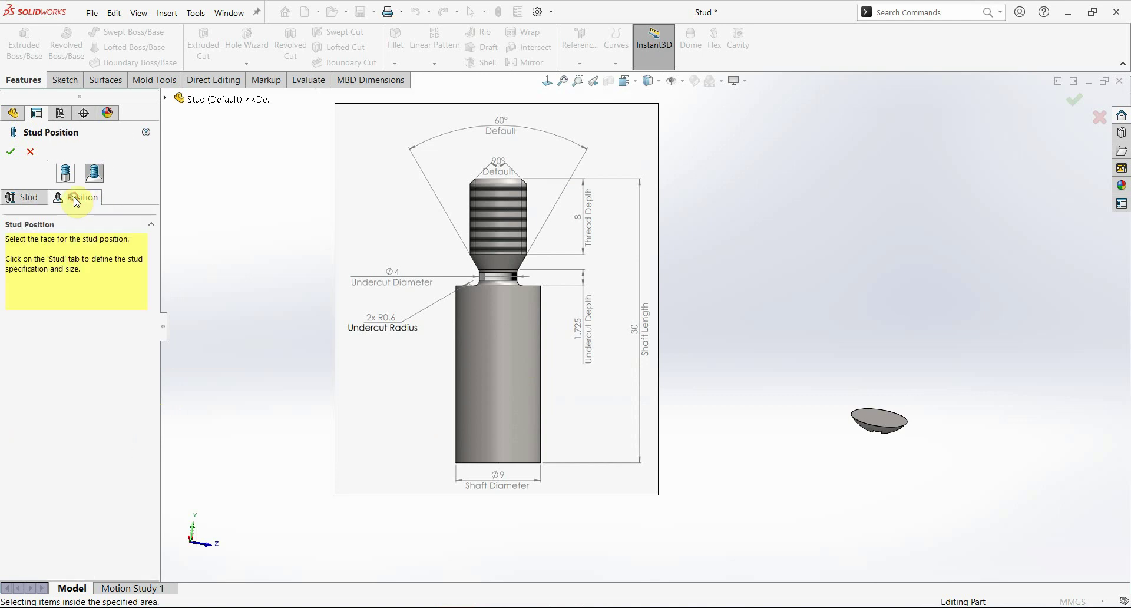
{"action": "scroll", "coordinate": [969, 427], "scroll_direction": "down", "scroll_amount": 3}
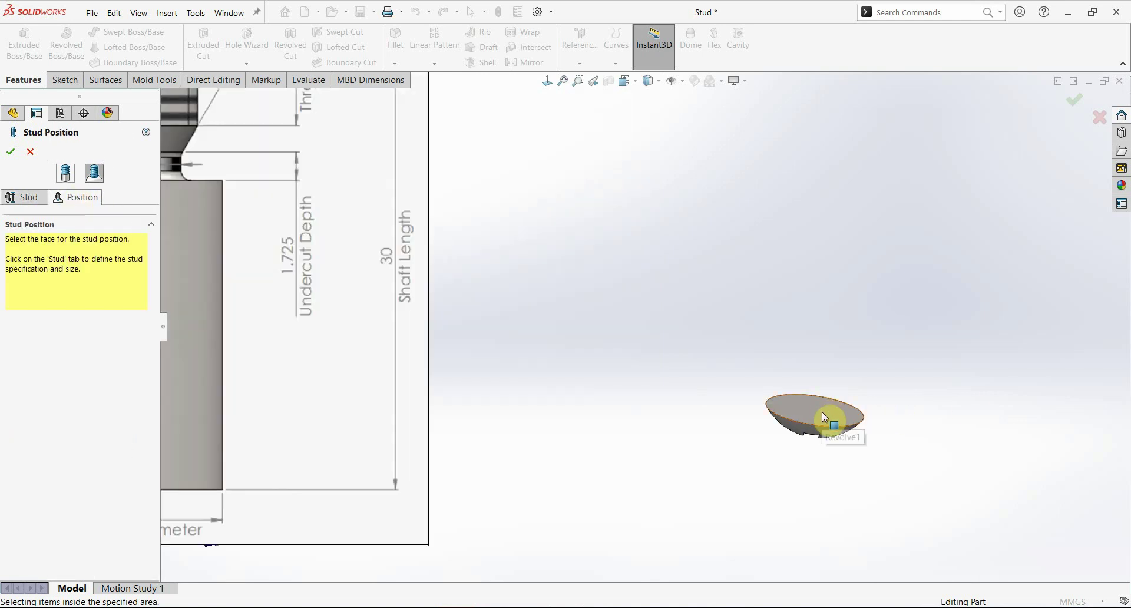
{"action": "left_click", "coordinate": [823, 413]}
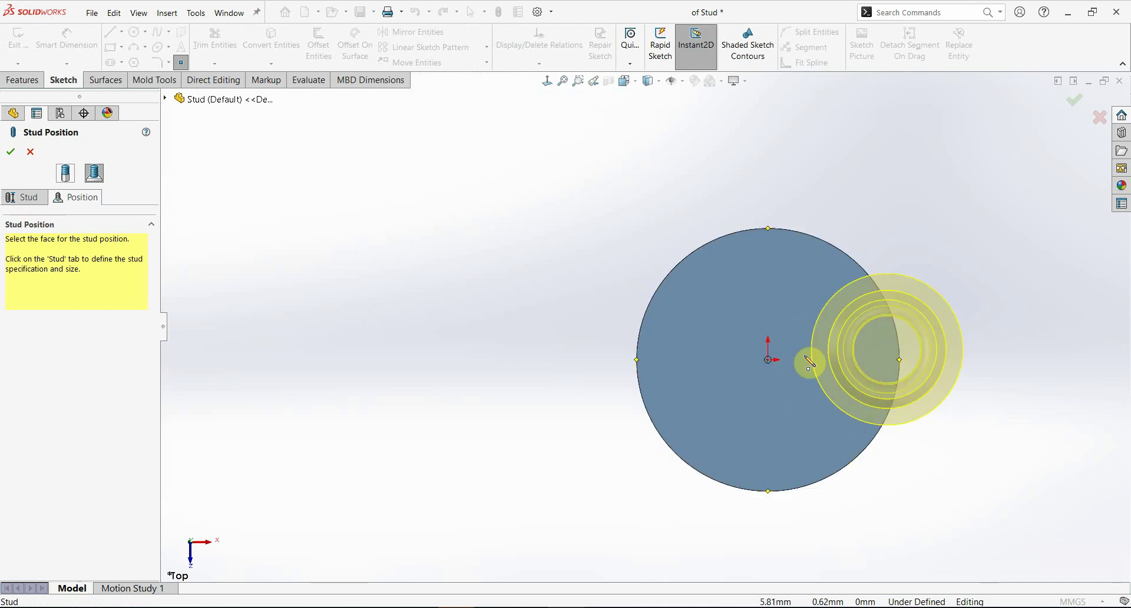
{"action": "left_click", "coordinate": [775, 368]}
{"action": "mouse_move", "coordinate": [821, 423]}
{"action": "middle_mouse_down"}
{"action": "mouse_move", "coordinate": [820, 261]}
{"action": "mouse_move", "coordinate": [789, 405]}
{"action": "middle_mouse_up"}
{"action": "scroll", "coordinate": [705, 278], "scroll_direction": "up", "scroll_amount": 2}
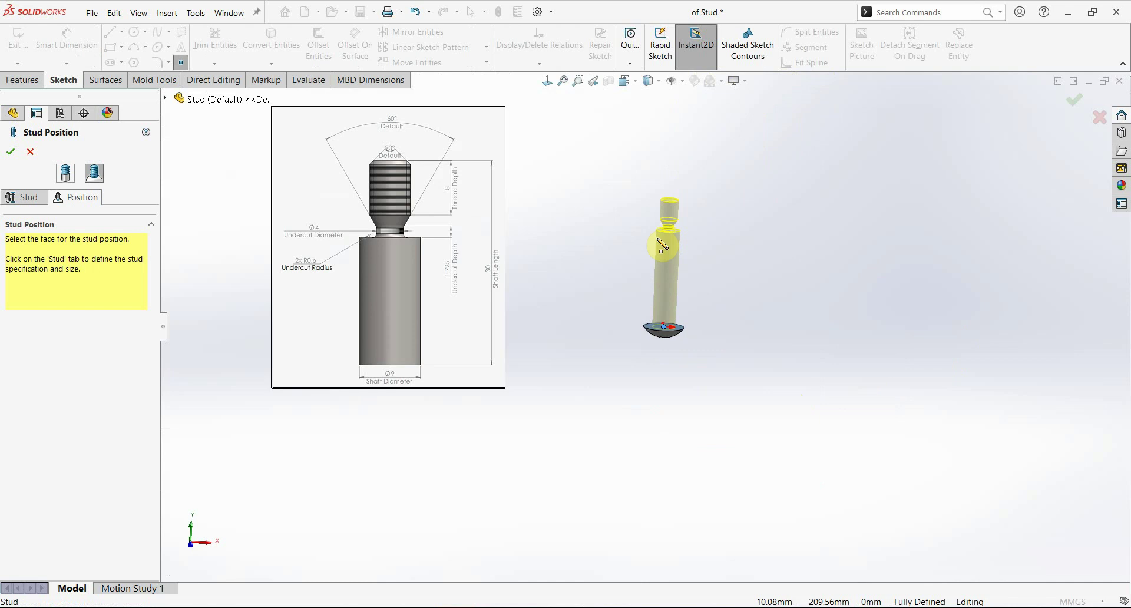
{"action": "scroll", "coordinate": [715, 267], "scroll_direction": "down", "scroll_amount": 3}
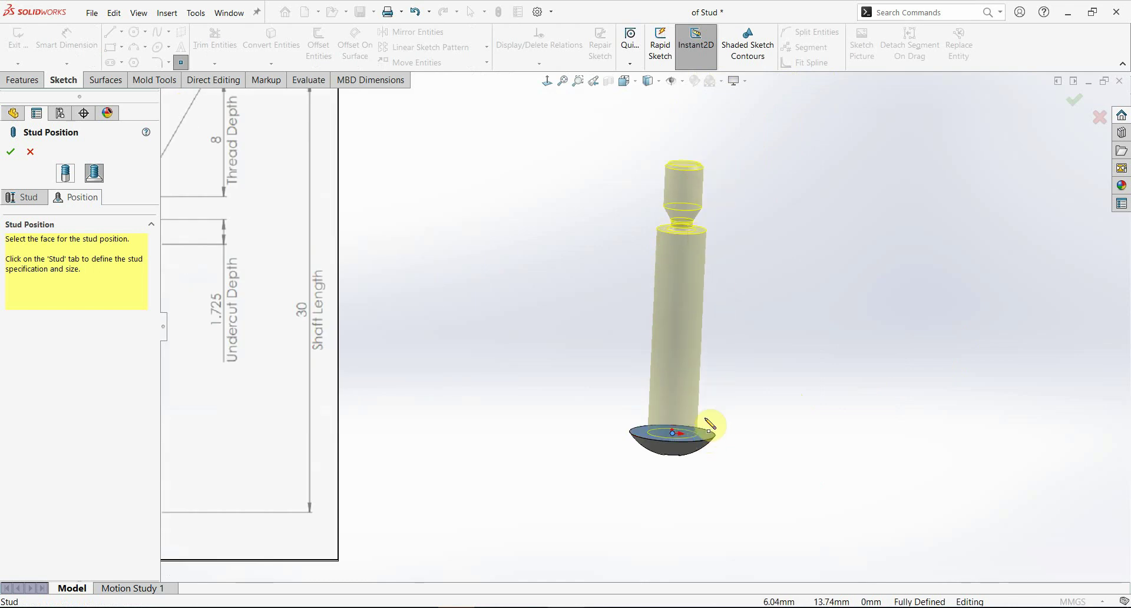
{"action": "left_click", "coordinate": [24, 198]}
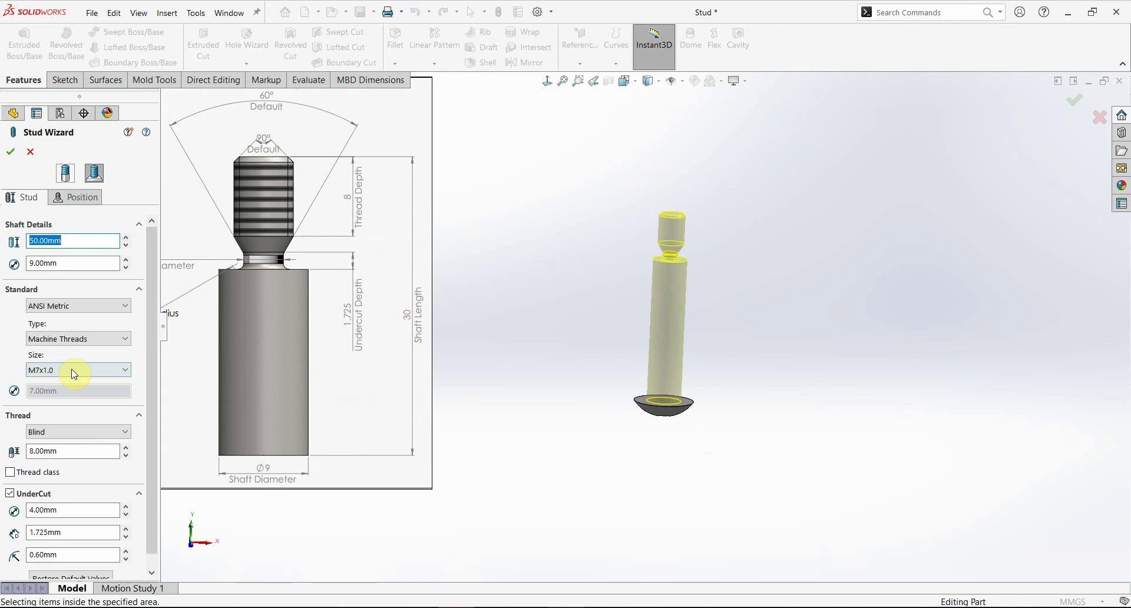
- Set the stud shaft length to 30 mm and finish the M7x1.0 Machine Threads Stud3 feature
{"action": "type", "text": "30"}
{"action": "left_click", "coordinate": [583, 264]}
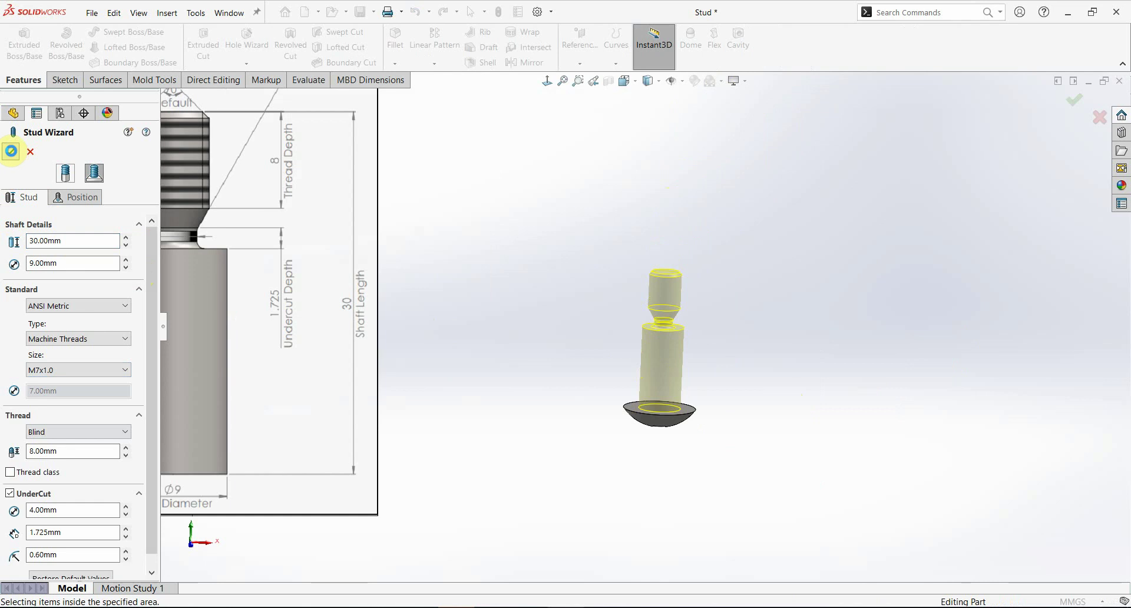
{"action": "left_click", "coordinate": [12, 151]}
{"action": "middle_click_drag", "start_coordinate": [673, 349], "coordinate": [681, 377]}
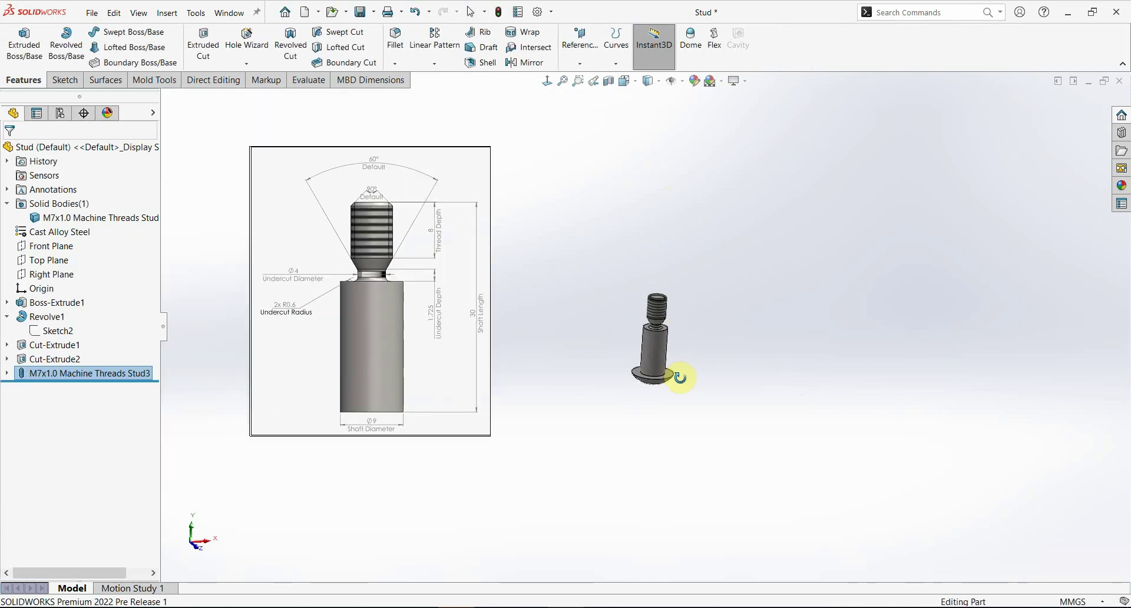
{"action": "scroll", "coordinate": [624, 344], "scroll_direction": "down", "scroll_amount": 3}
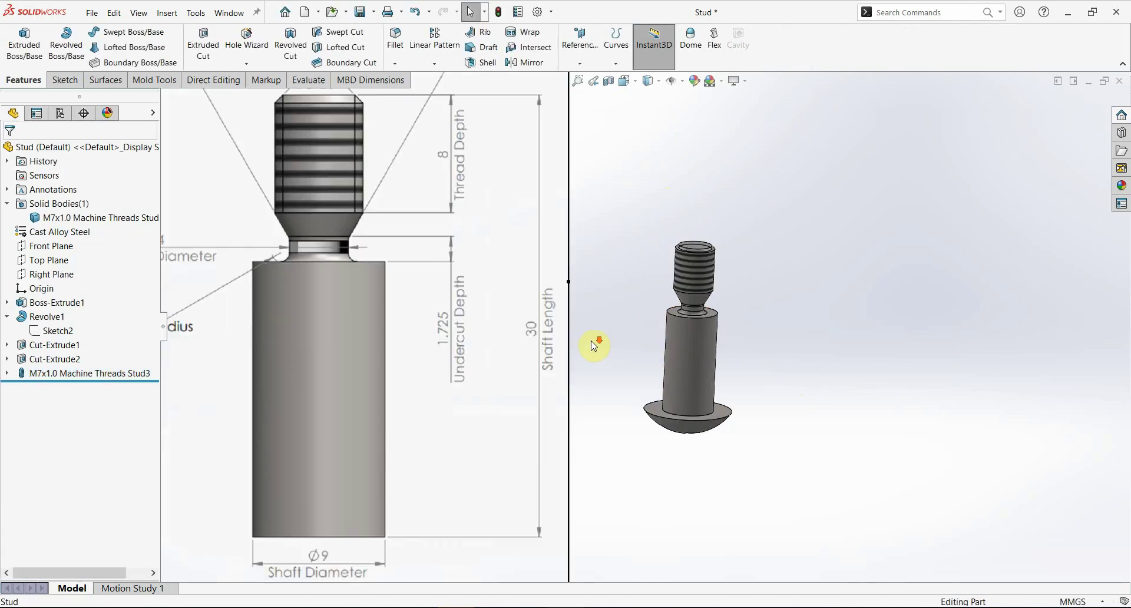
{"action": "scroll", "coordinate": [661, 327], "scroll_direction": "up", "scroll_amount": 1}
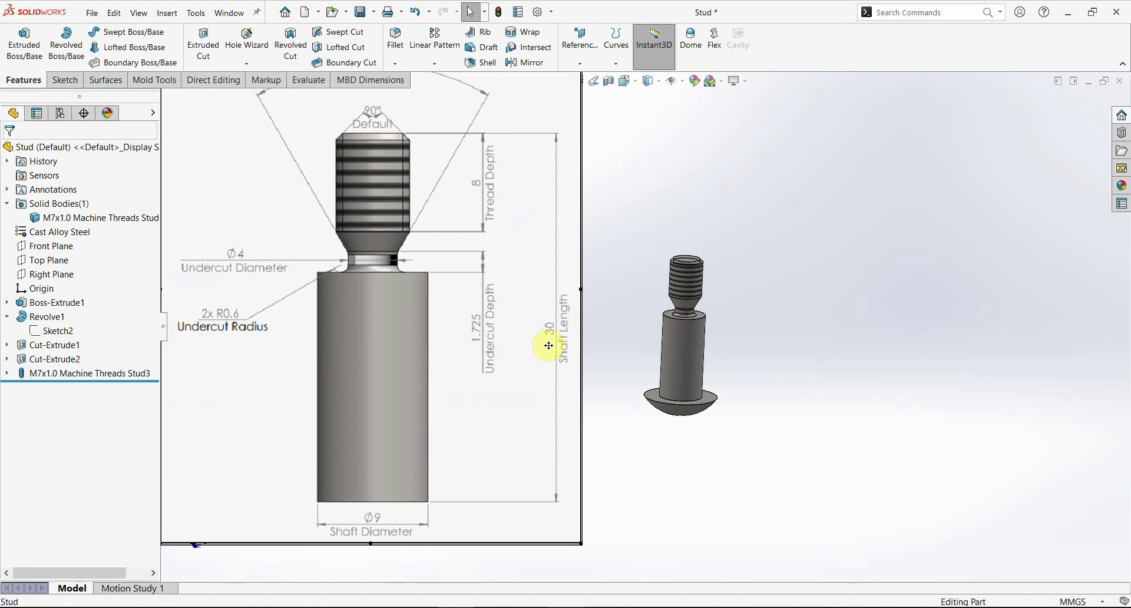
{"action": "left_click", "coordinate": [482, 324]}
{"action": "left_click", "coordinate": [239, 261]}
{"action": "scroll", "coordinate": [660, 319], "scroll_direction": "down", "scroll_amount": 3}
{"action": "scroll", "coordinate": [692, 330], "scroll_direction": "down", "scroll_amount": 2}
{"action": "left_click", "coordinate": [678, 330]}
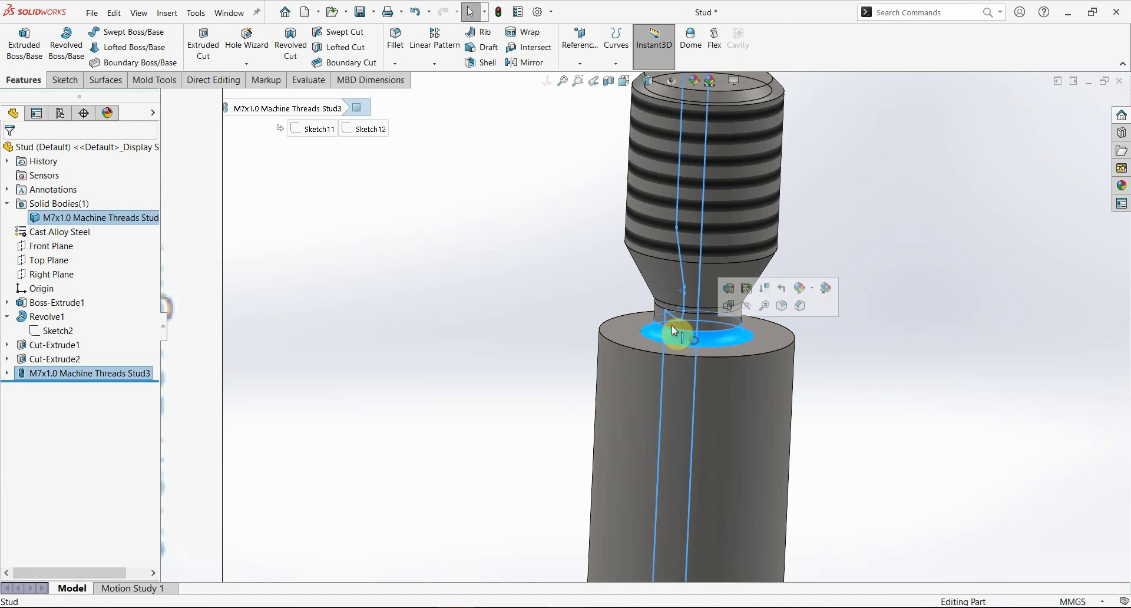
{"action": "scroll", "coordinate": [663, 309], "scroll_direction": "down", "scroll_amount": 2}
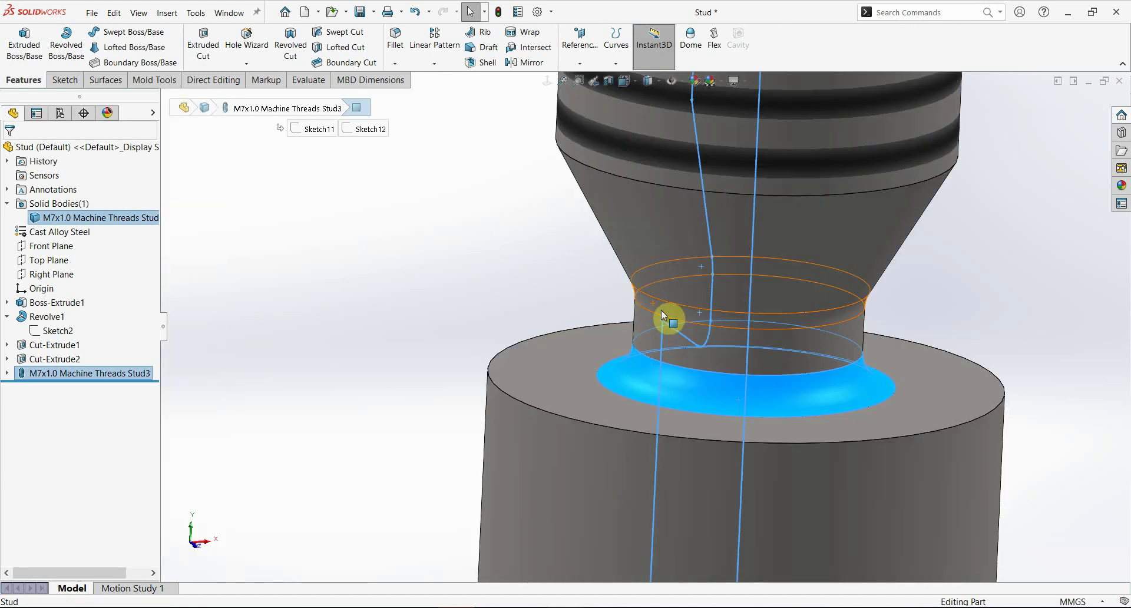
{"action": "left_click", "coordinate": [671, 337]}
{"action": "scroll", "coordinate": [673, 338], "scroll_direction": "up", "scroll_amount": 3}
{"action": "scroll", "coordinate": [673, 338], "scroll_direction": "up", "scroll_amount": 3}
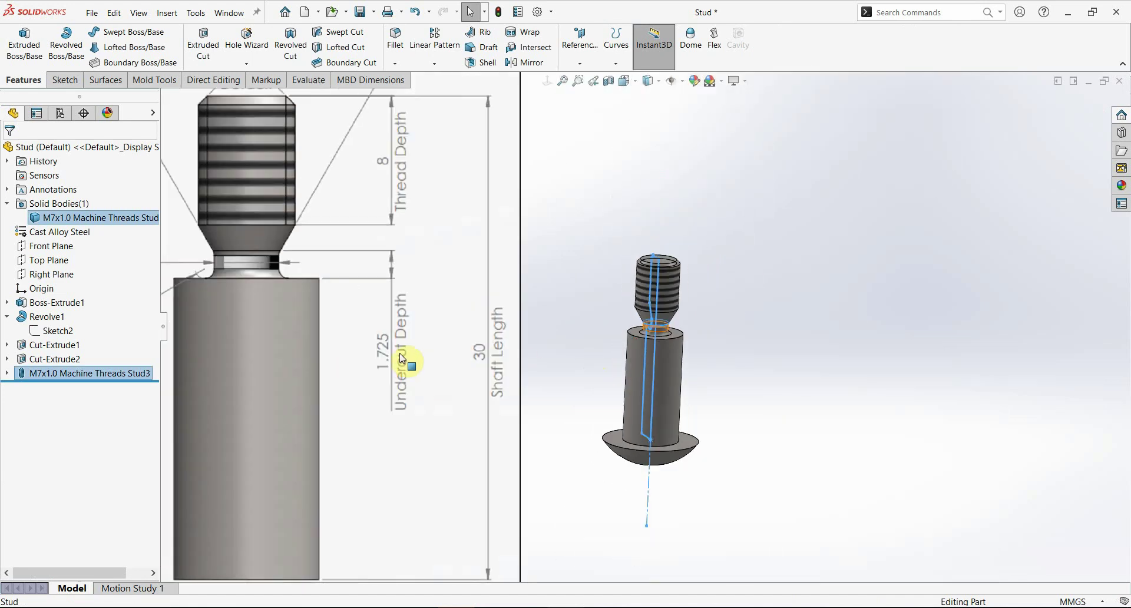
{"action": "scroll", "coordinate": [699, 320], "scroll_direction": "down", "scroll_amount": 3}
{"action": "scroll", "coordinate": [631, 336], "scroll_direction": "down", "scroll_amount": 2}
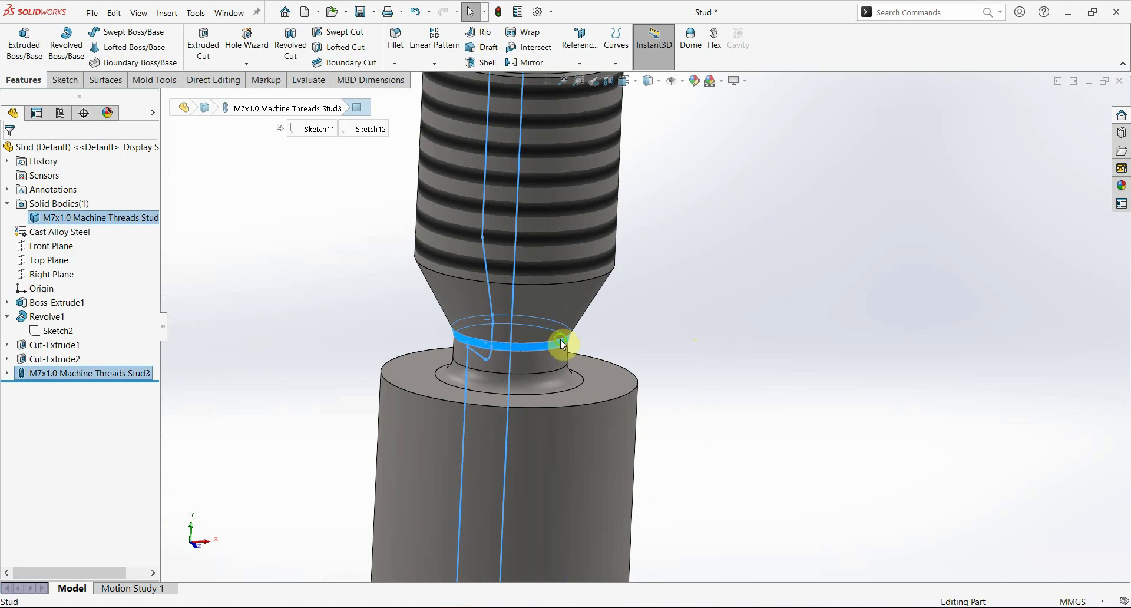
{"action": "scroll", "coordinate": [623, 350], "scroll_direction": "down", "scroll_amount": 1}
{"action": "left_click", "coordinate": [622, 350]}
{"action": "scroll", "coordinate": [563, 341], "scroll_direction": "down", "scroll_amount": 2}
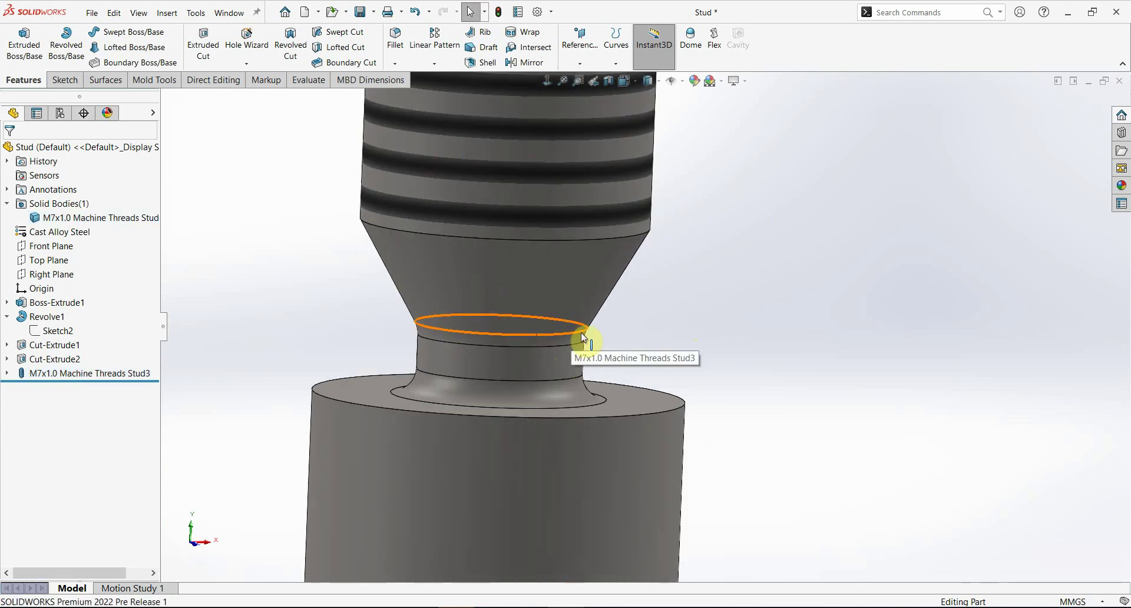
{"action": "left_click", "coordinate": [582, 337]}
{"action": "left_click", "coordinate": [627, 402]}
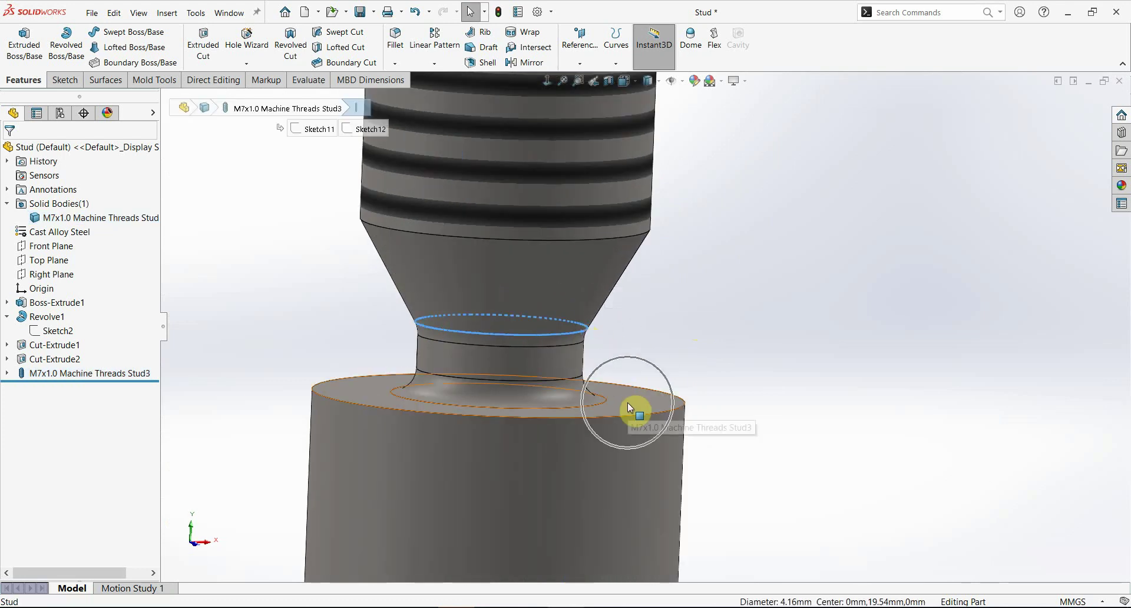
{"action": "scroll", "coordinate": [747, 412], "scroll_direction": "up", "scroll_amount": 5}
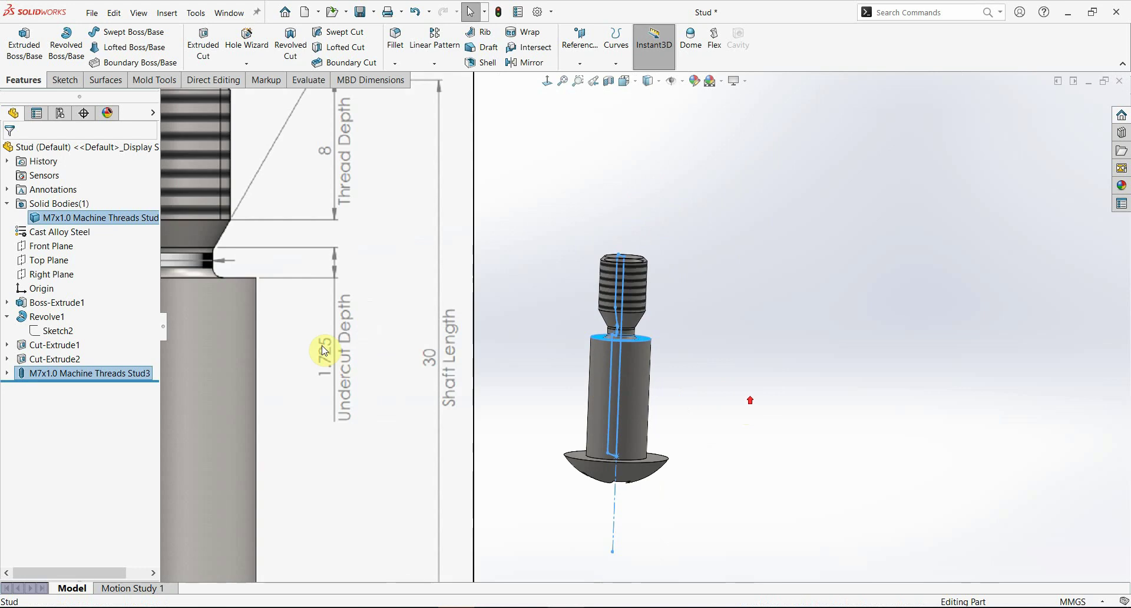
{"action": "left_click", "coordinate": [351, 342]}
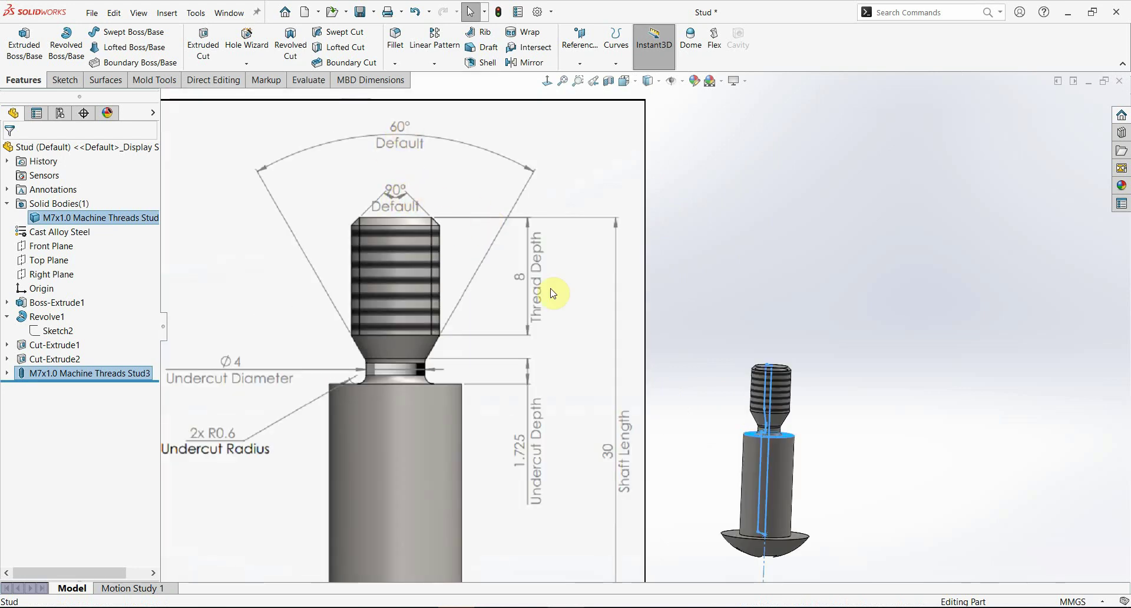
{"action": "left_click", "coordinate": [695, 401]}
{"action": "middle_click_drag", "start_coordinate": [739, 429], "coordinate": [737, 489]}
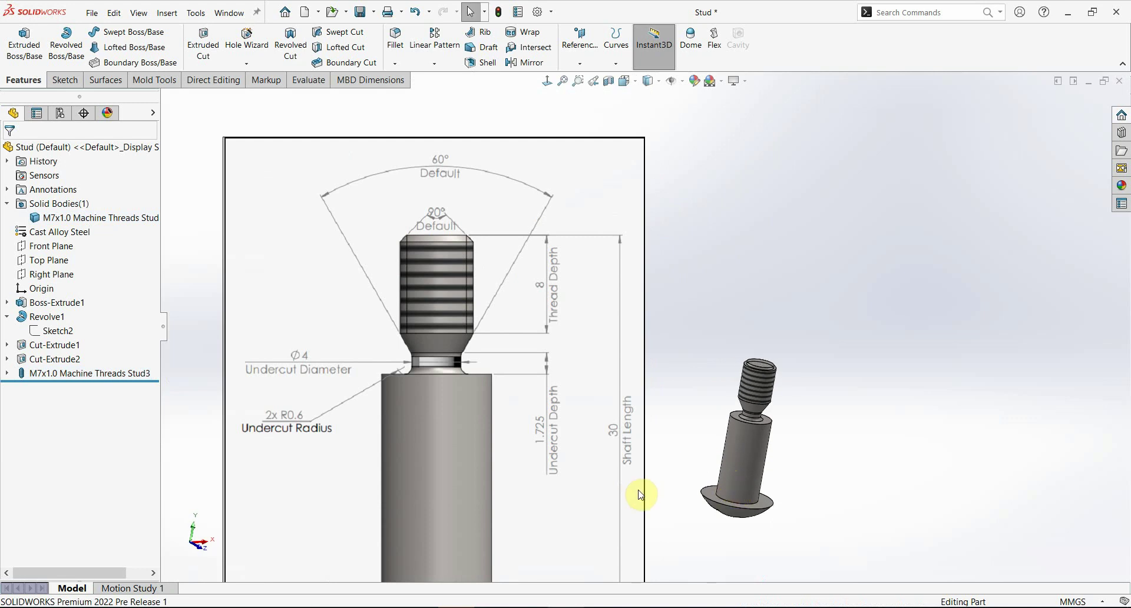